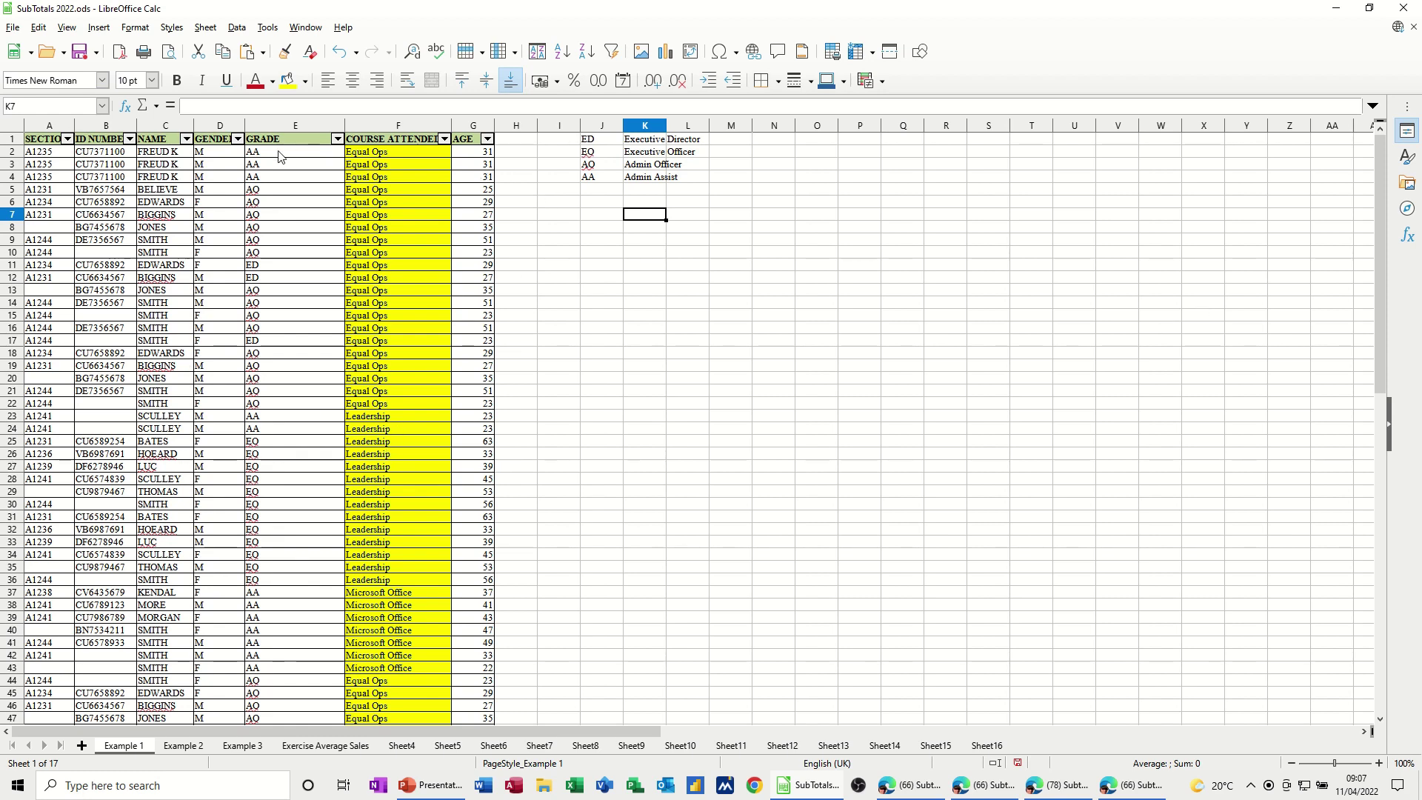
Step: Sort the staff table by GRADE descending, putting EO rows first and AA rows last
left_click(289, 190)
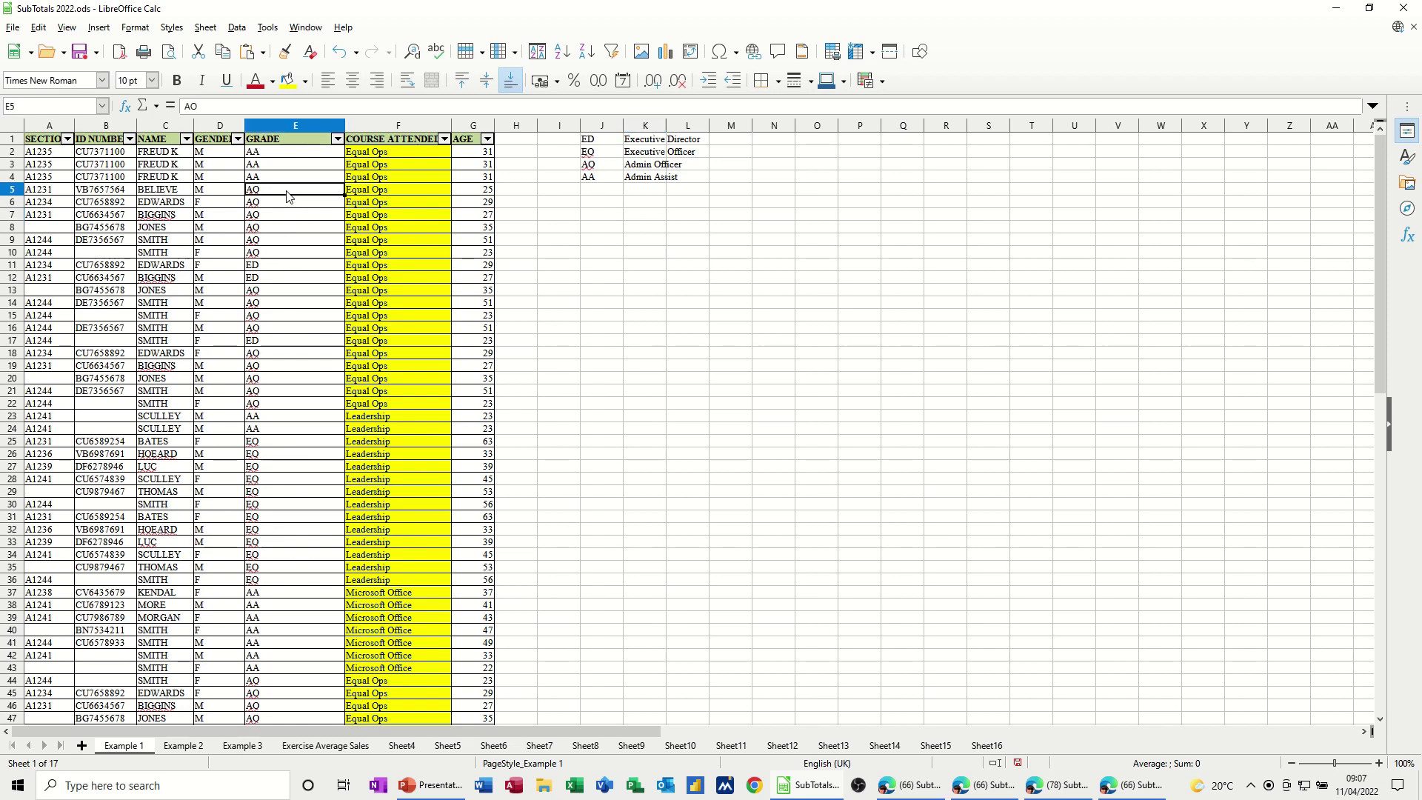
left_click(287, 252)
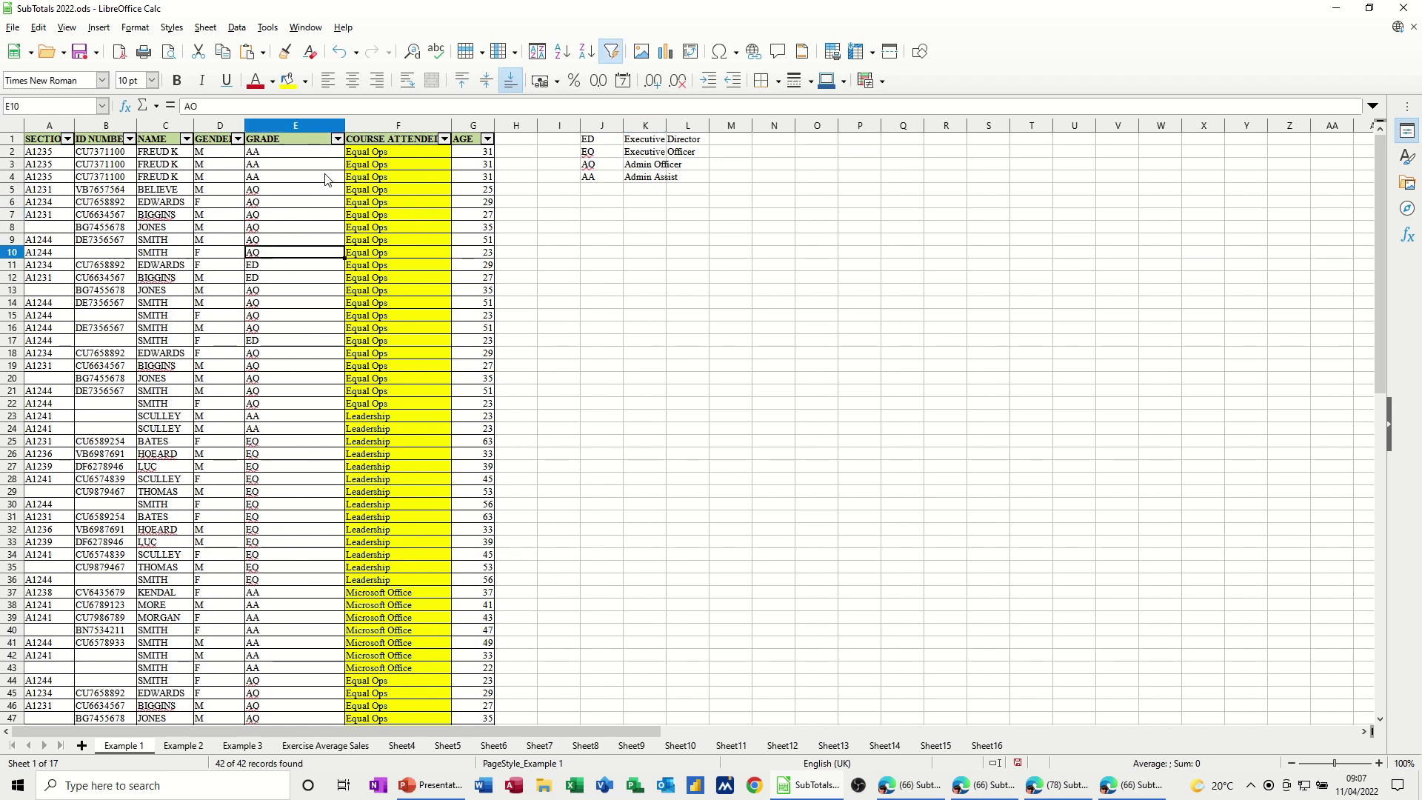
left_click(552, 63)
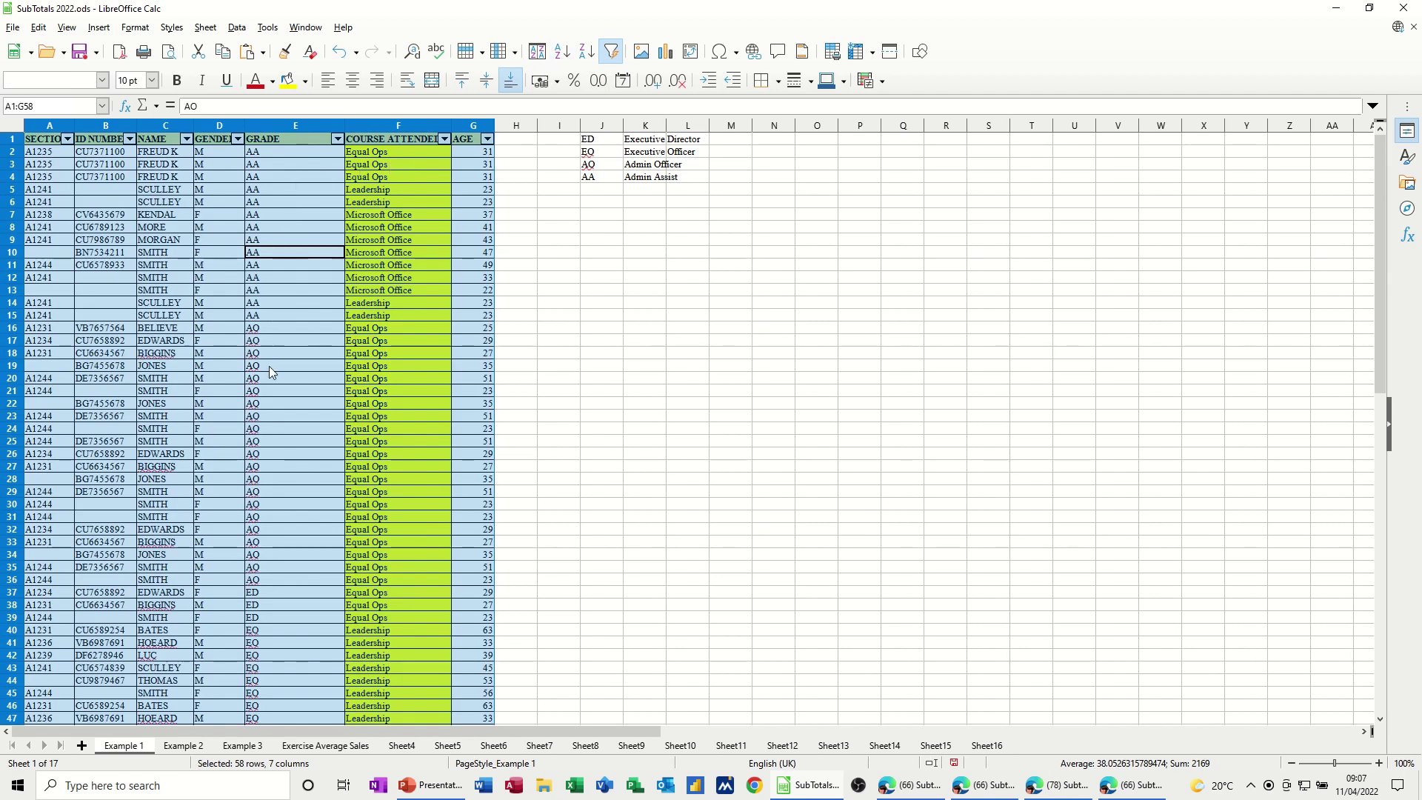
left_click(585, 51)
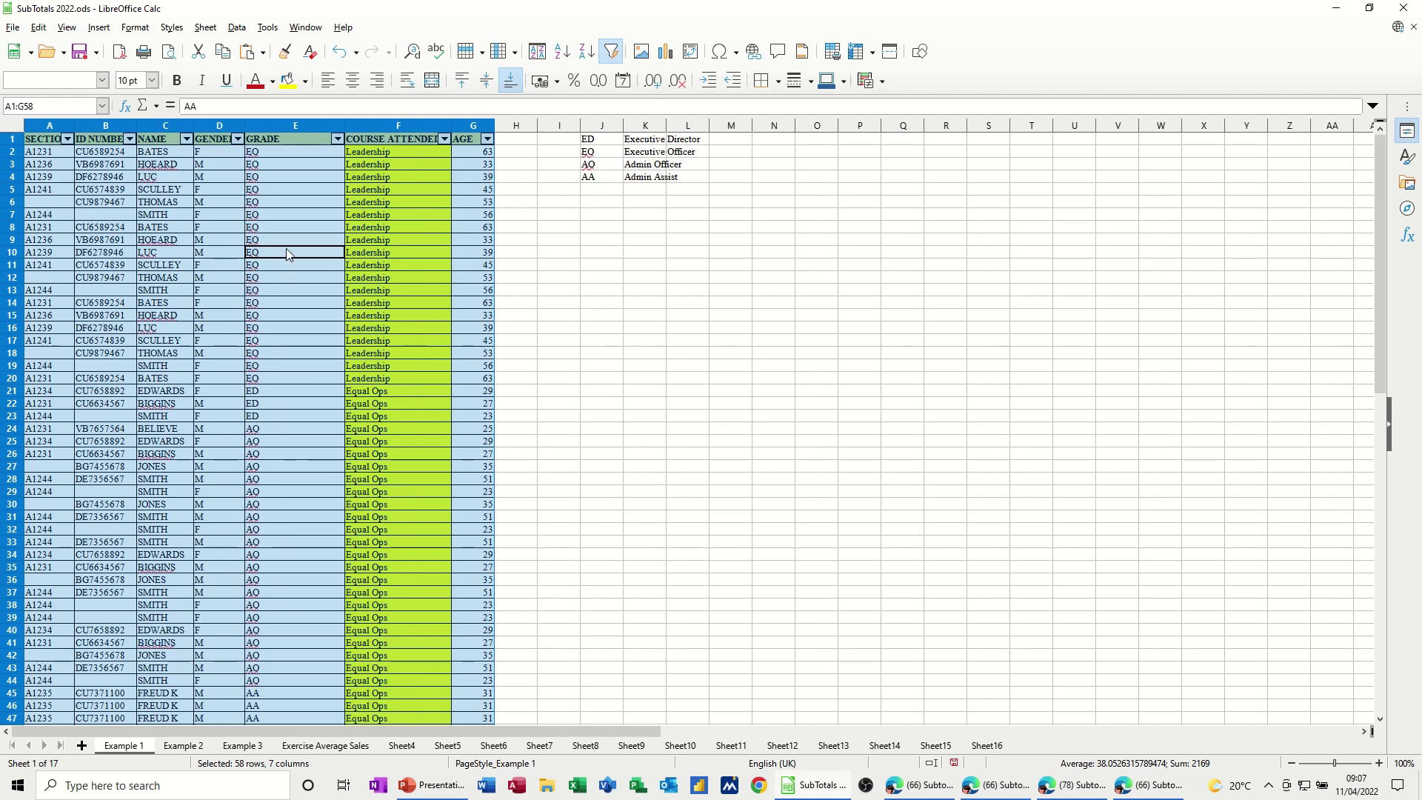
left_click(288, 189)
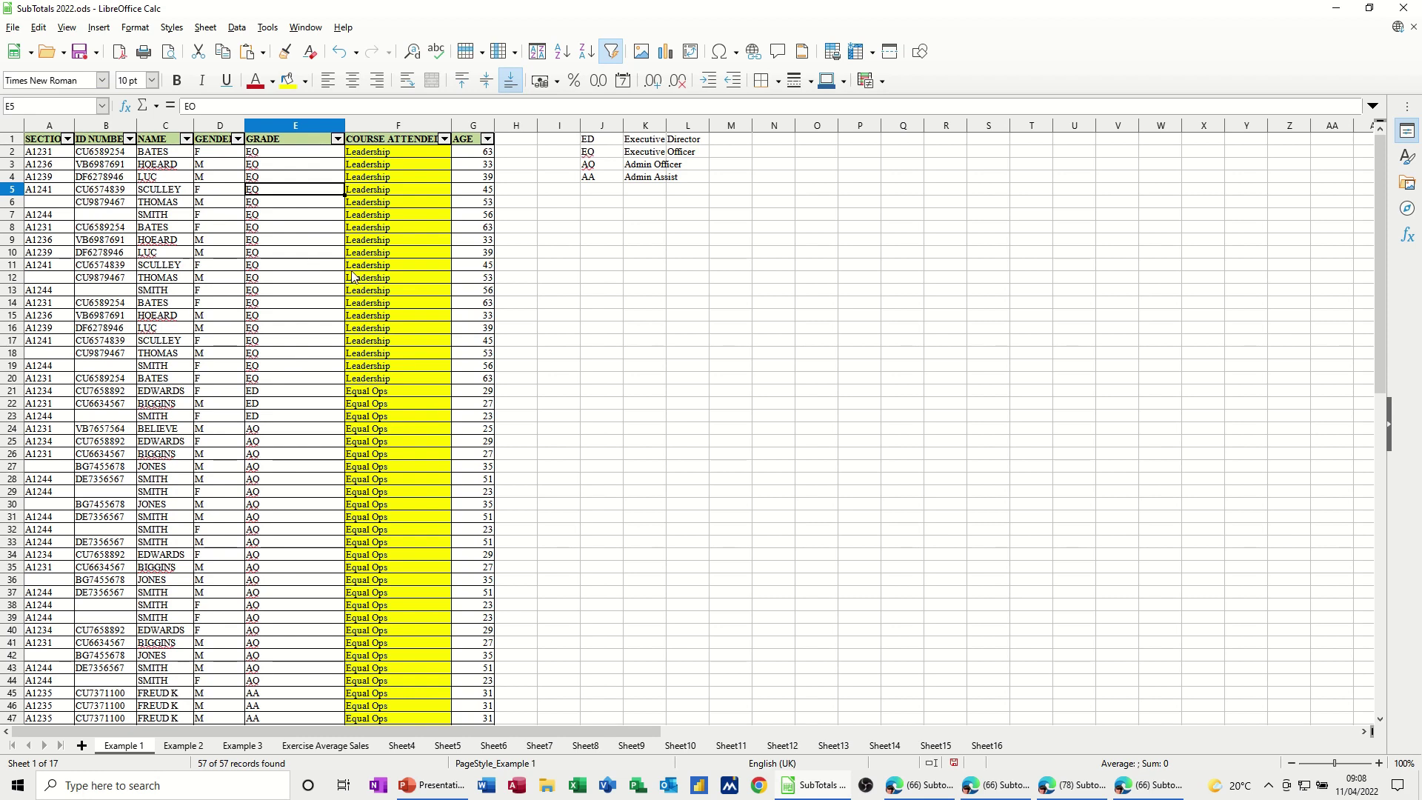
left_click(394, 240)
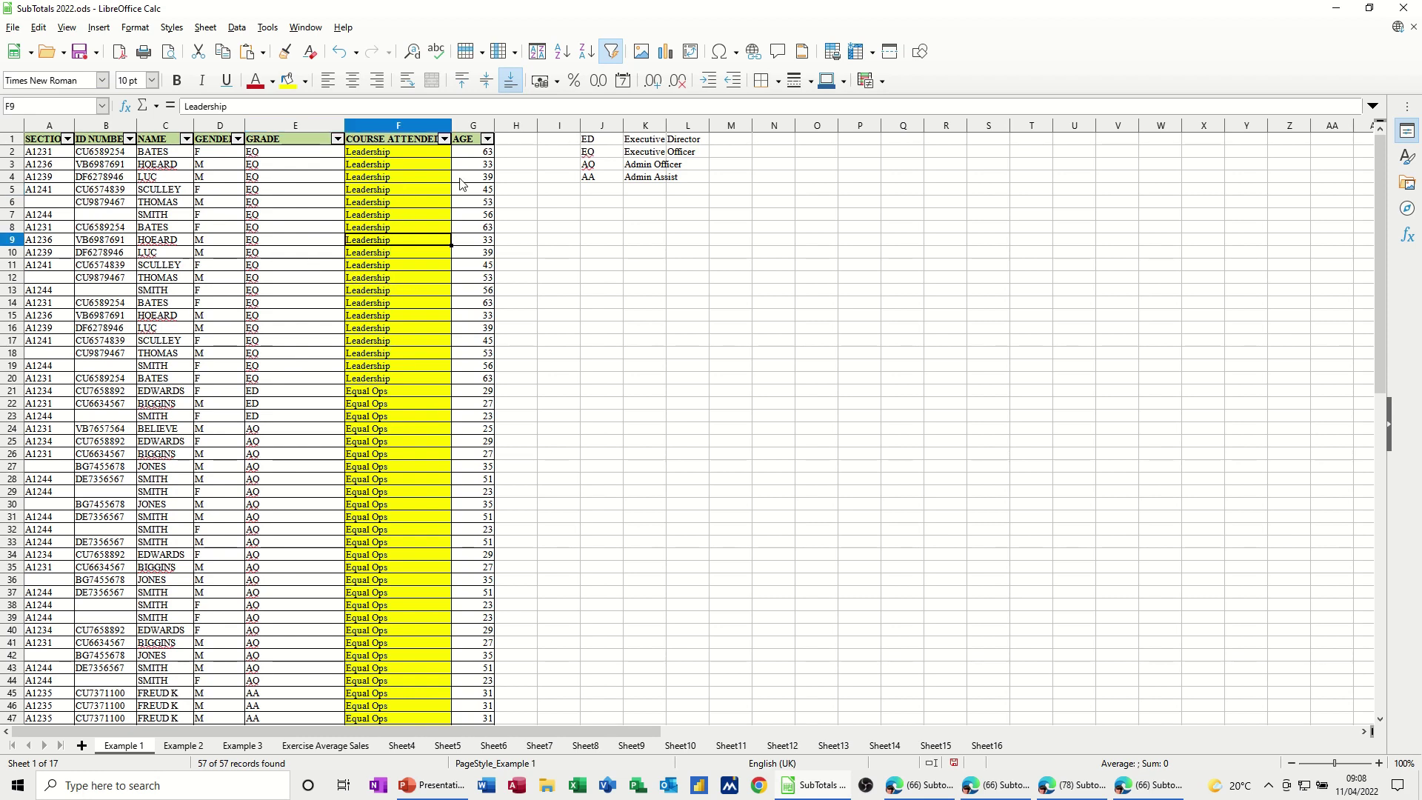
Step: Sort the table by COURSE ATTENDED descending: Microsoft Office, then Leadership, then Equal Ops
left_click(561, 59)
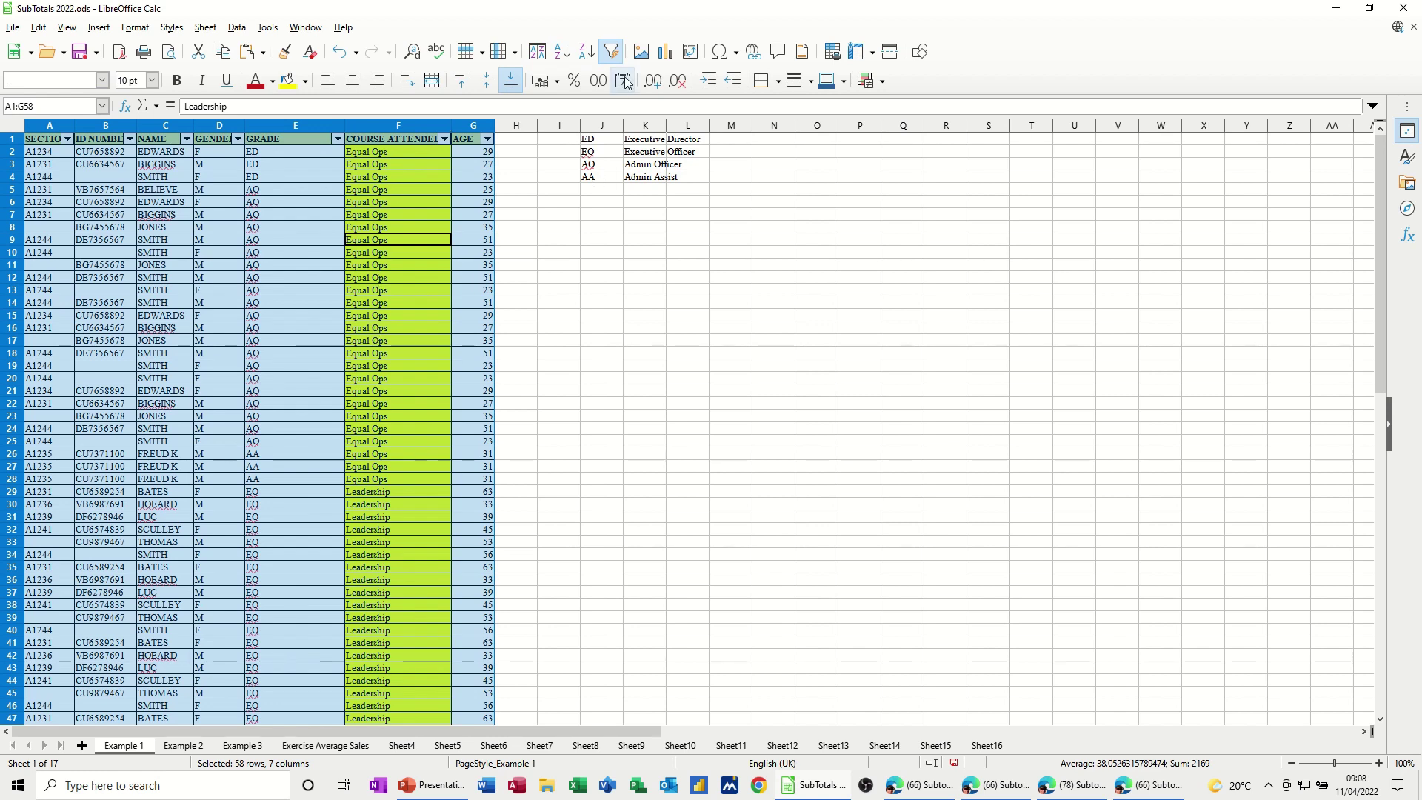
left_click(587, 51)
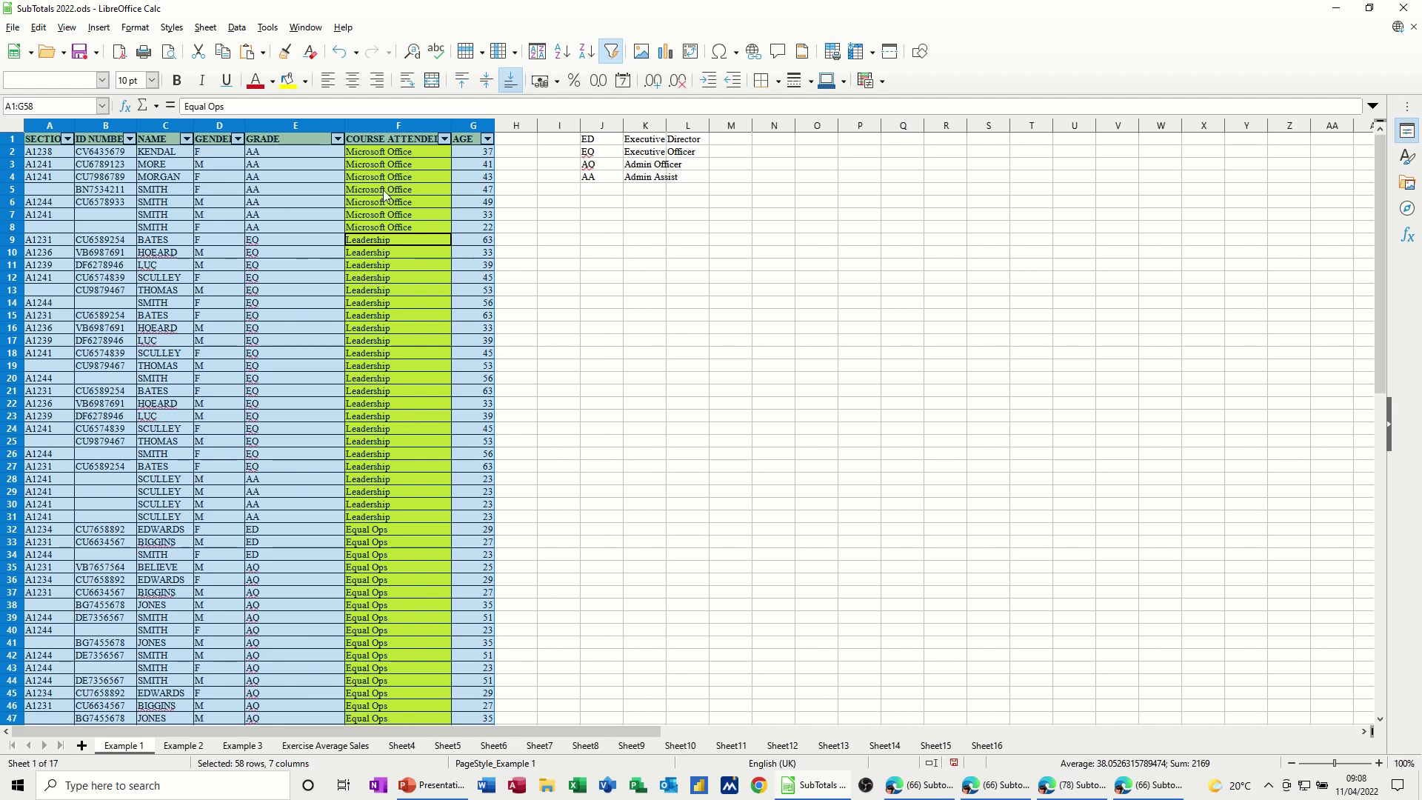
left_click(315, 264)
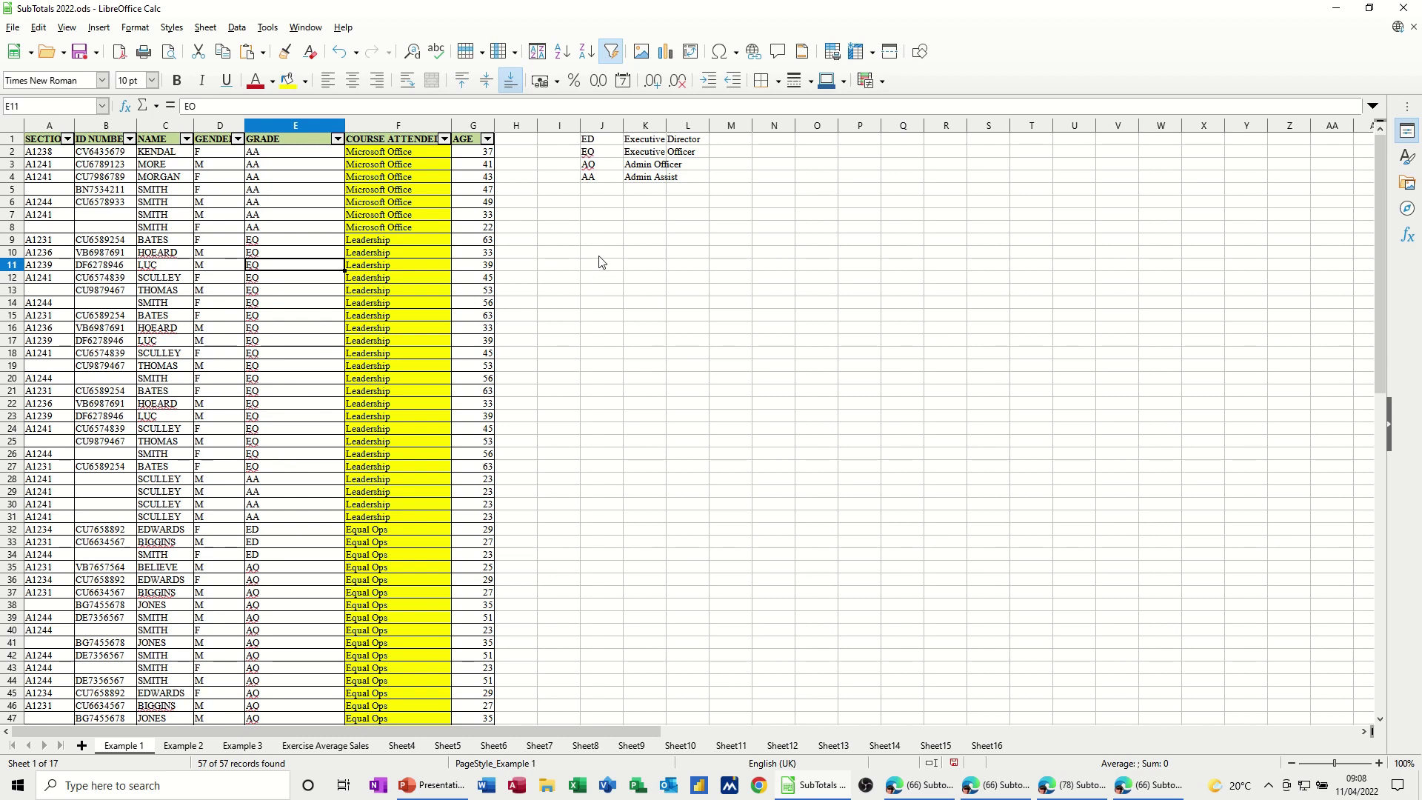
left_click_drag(597, 143, 598, 177)
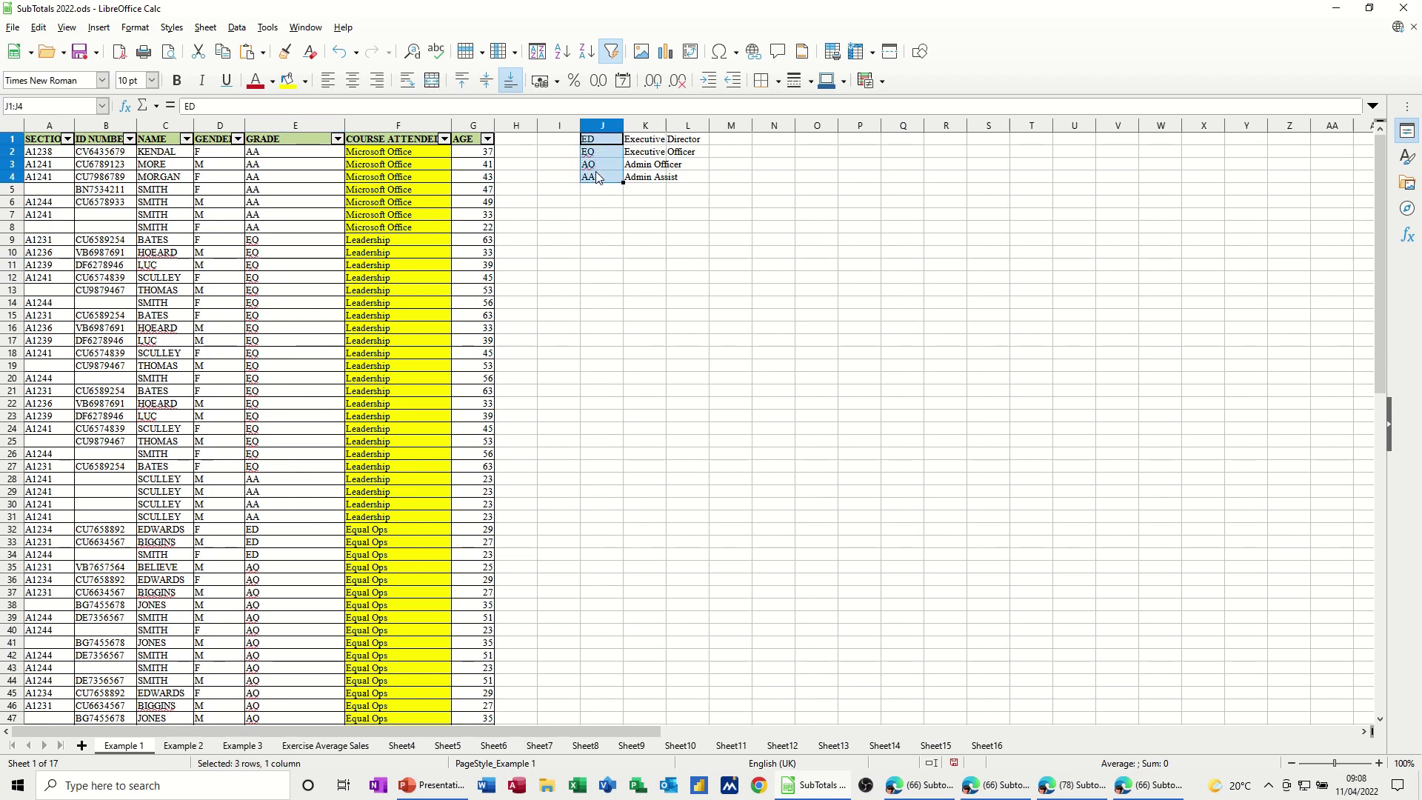
Step: Copy the grade codes ED, EO, AO, AA from J1:J4 into a new Calc sort list
left_click(267, 28)
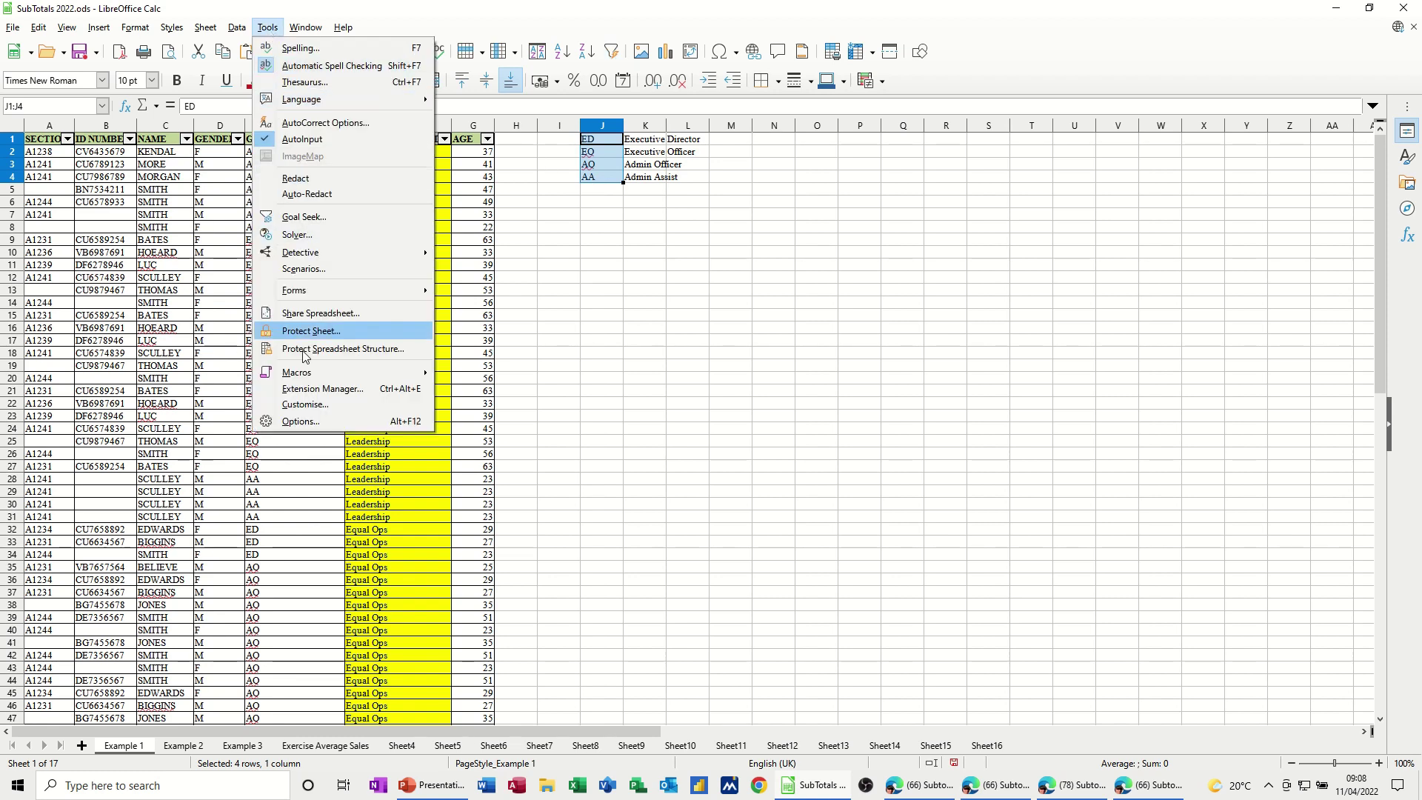
left_click(301, 422)
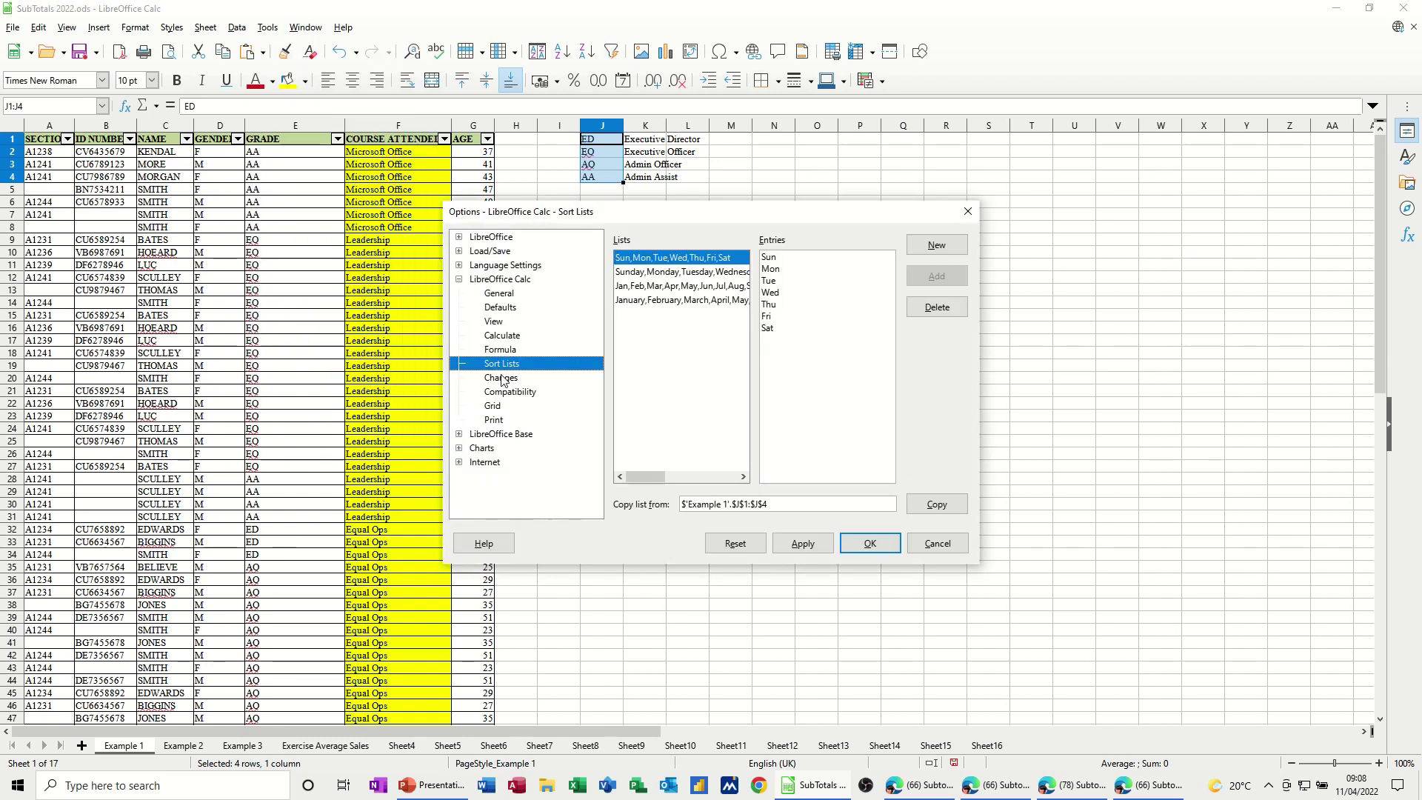
left_click(462, 280)
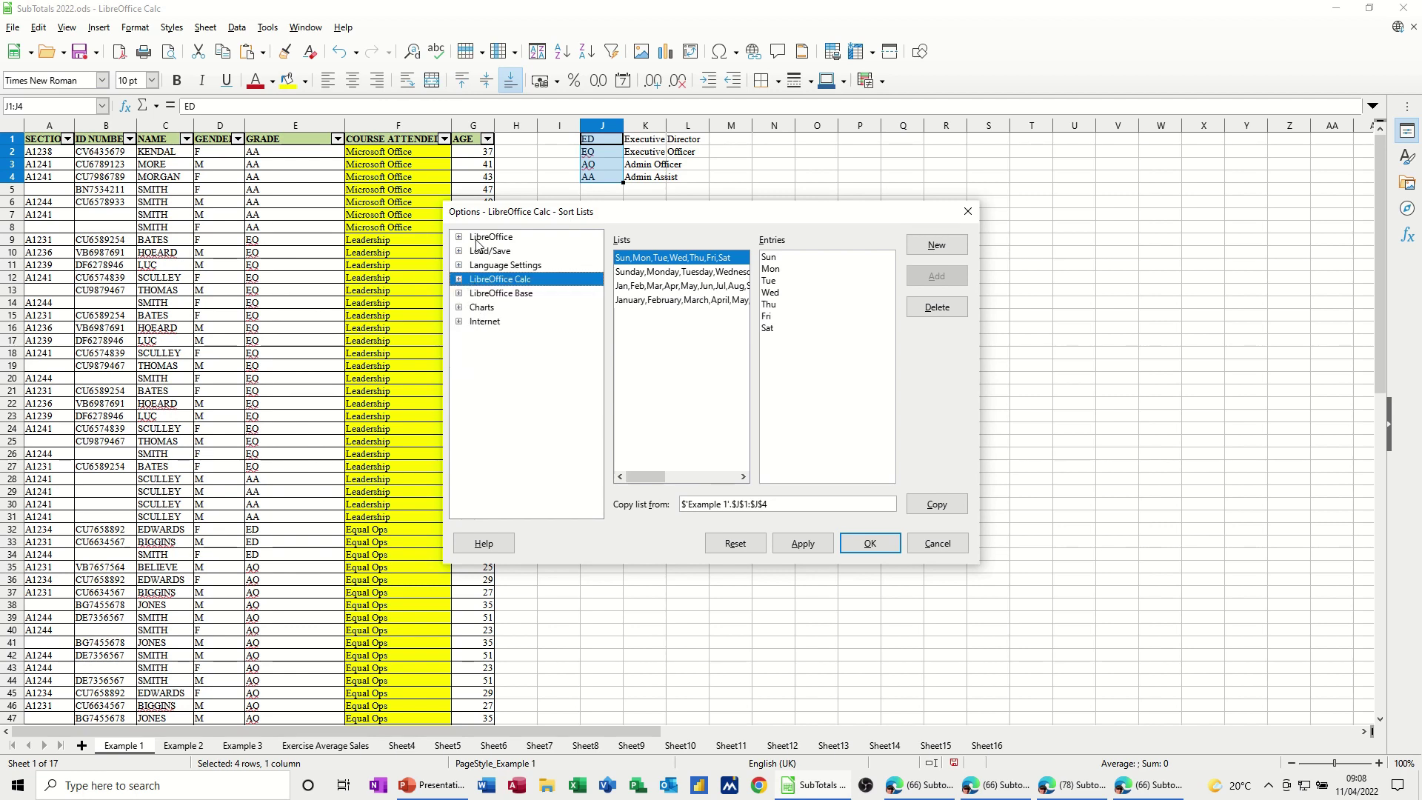
left_click(459, 279)
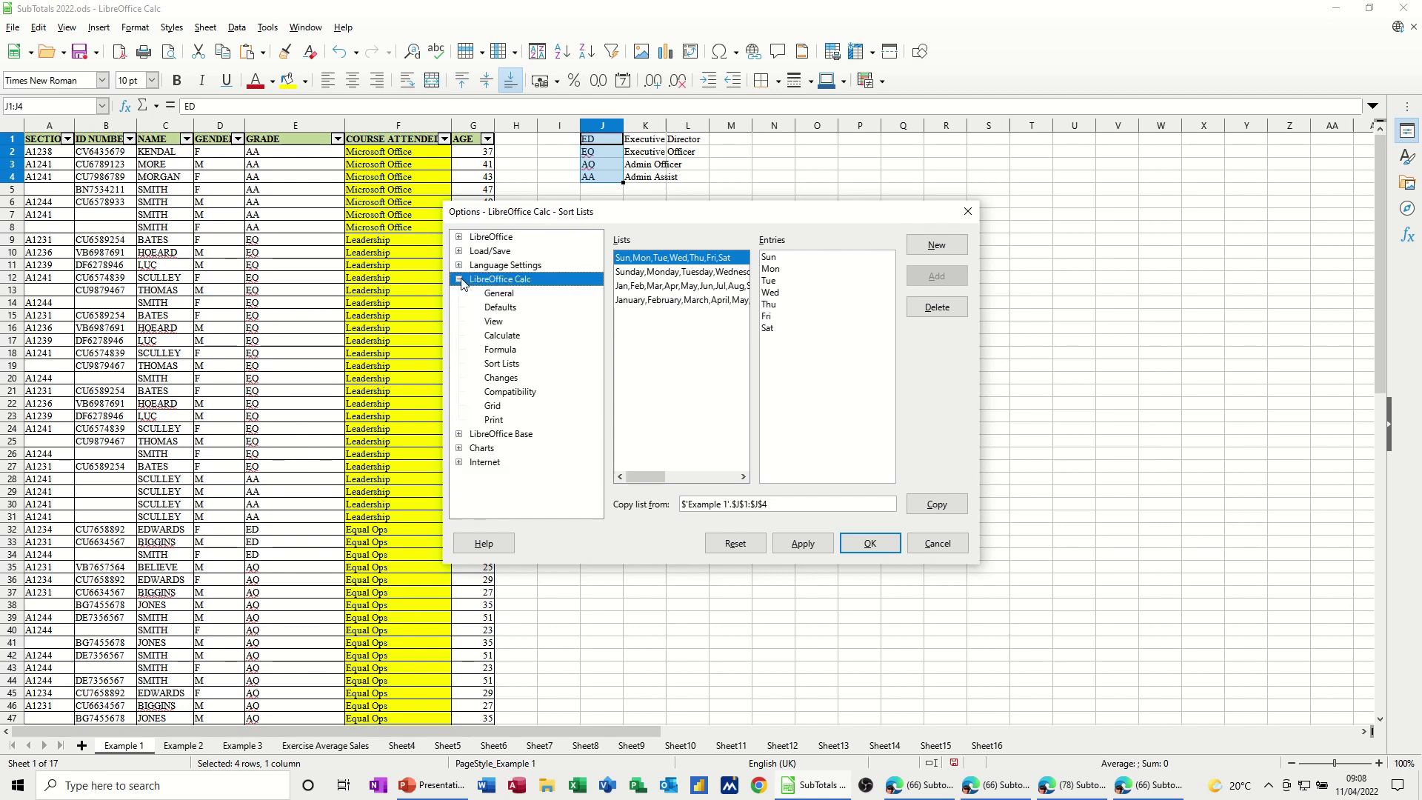
left_click(500, 366)
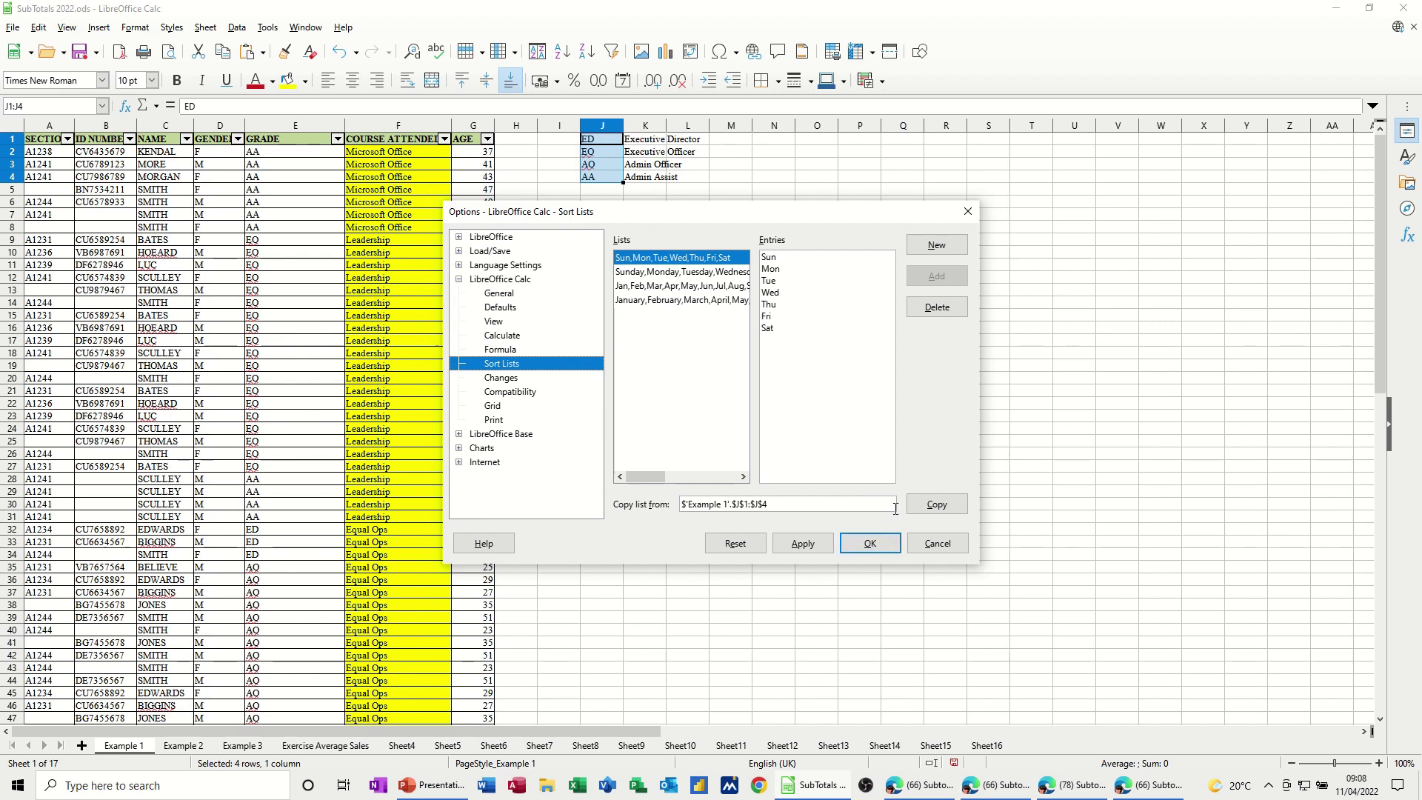
left_click(930, 506)
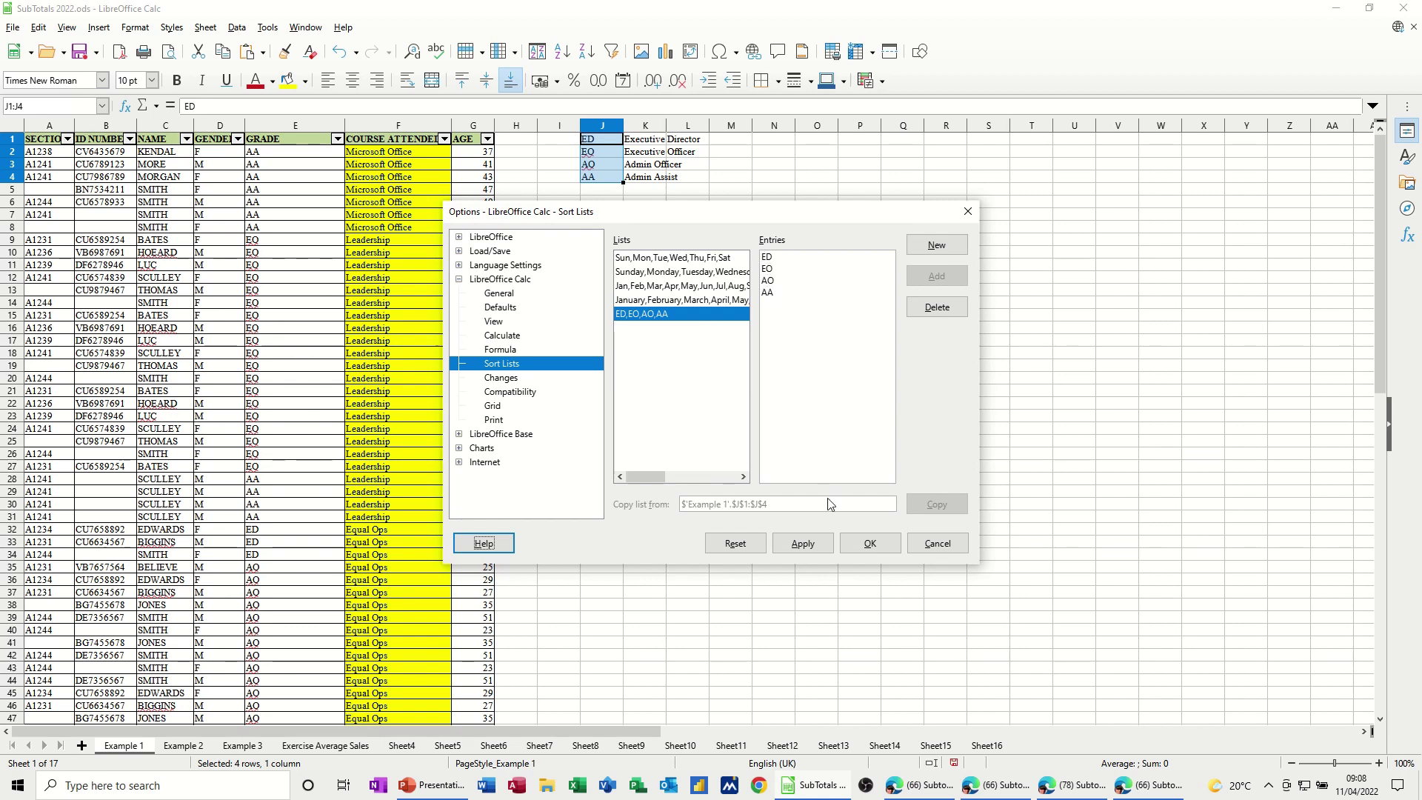
left_click(870, 545)
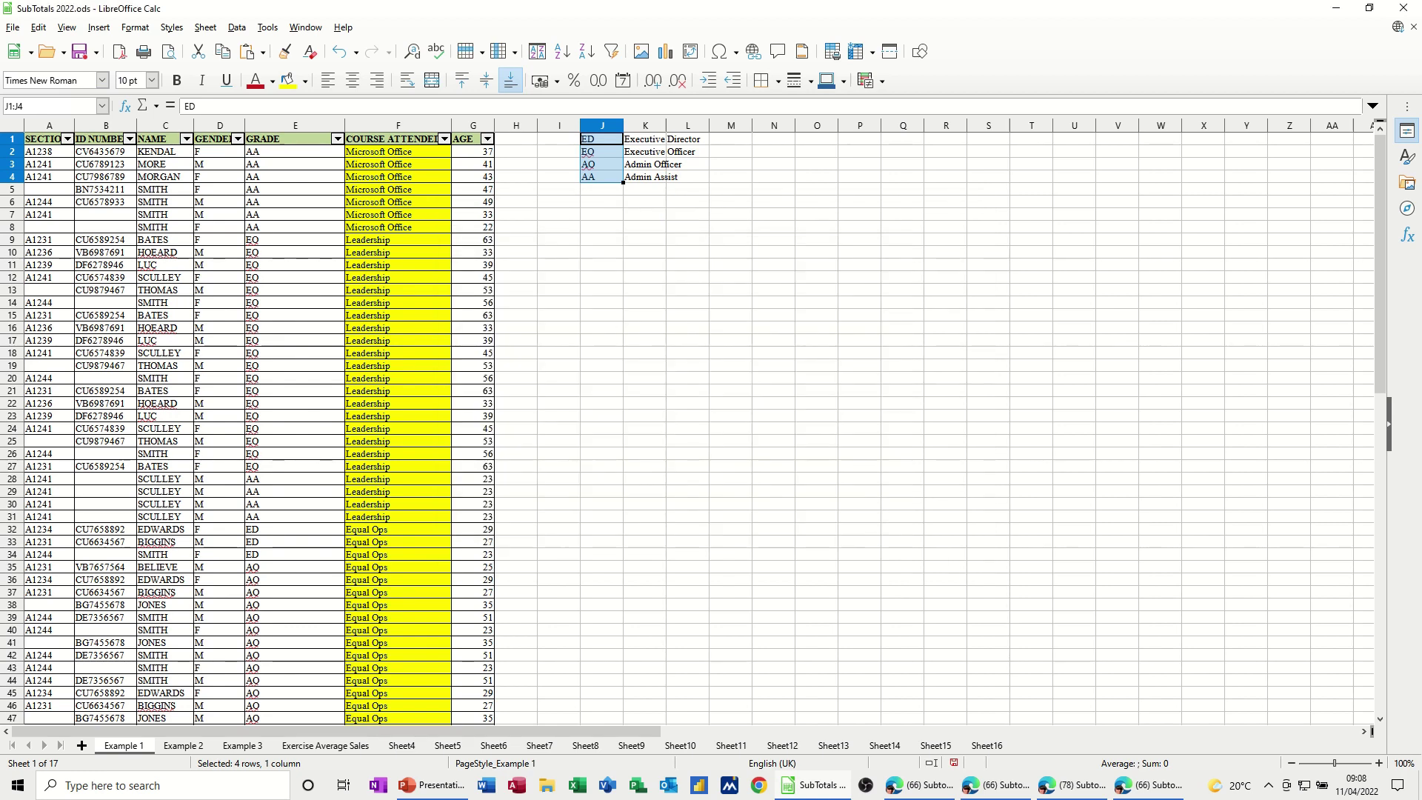
Step: Sort the staff table by GRADE ascending using the ED, EO, AO, AA custom sort order
left_click(288, 231)
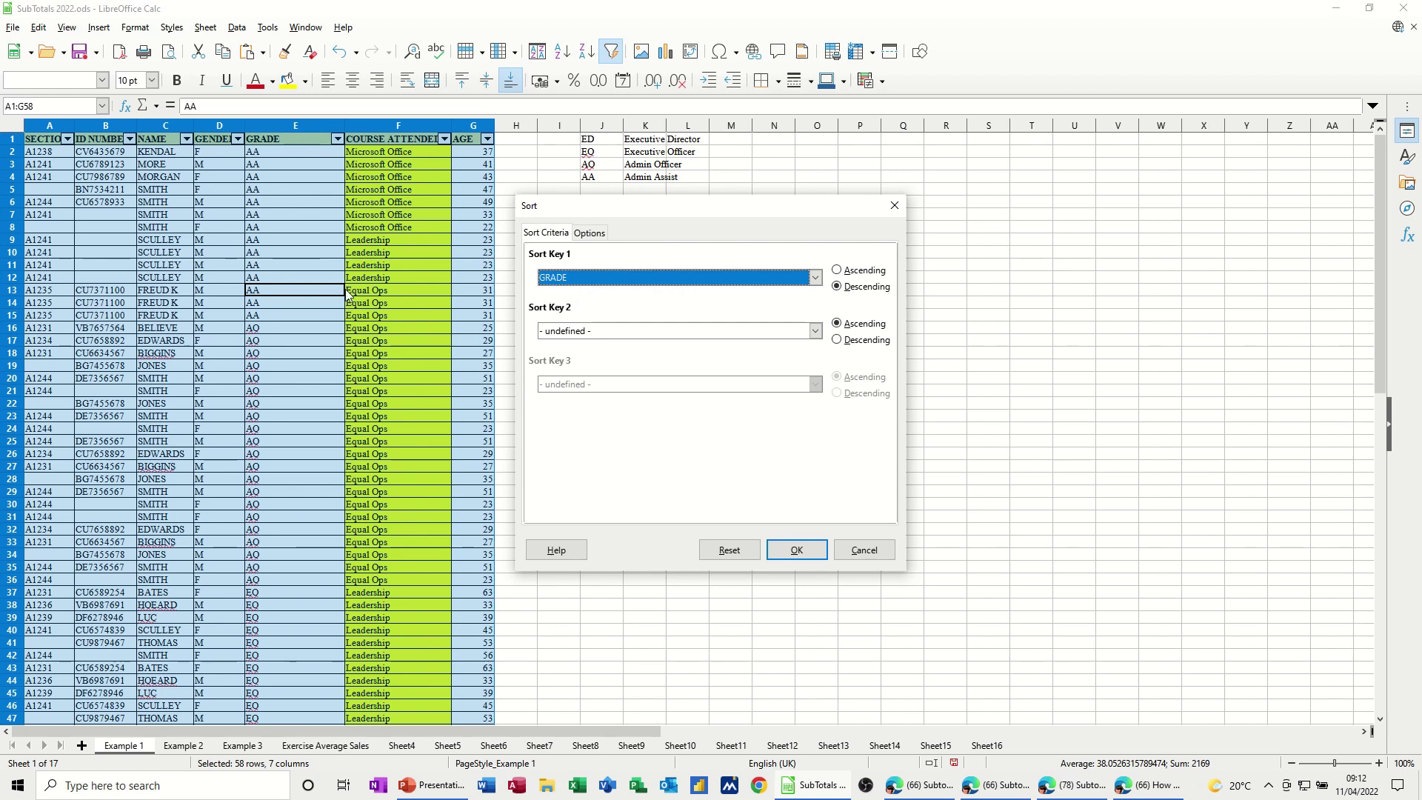
left_click(836, 271)
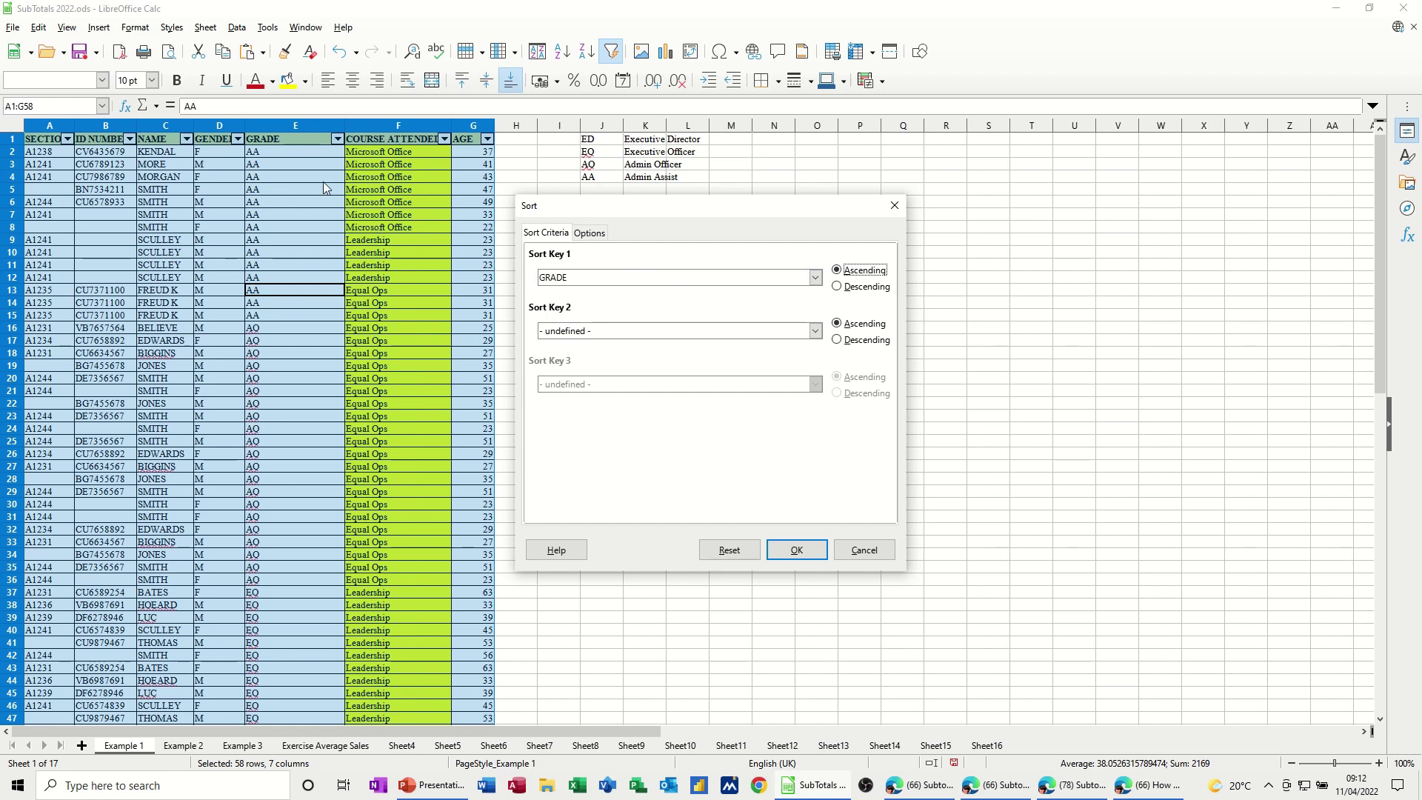
left_click(592, 234)
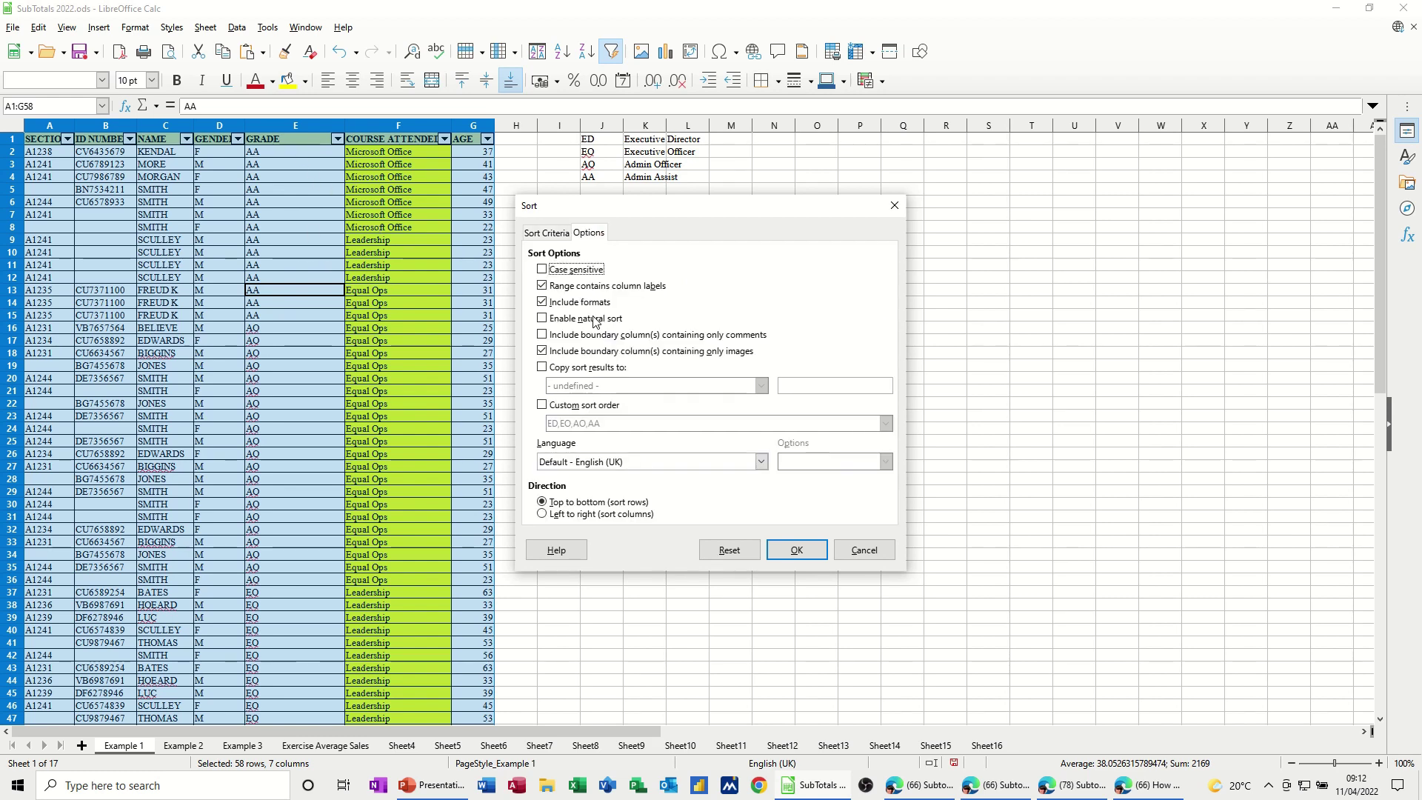
left_click(554, 405)
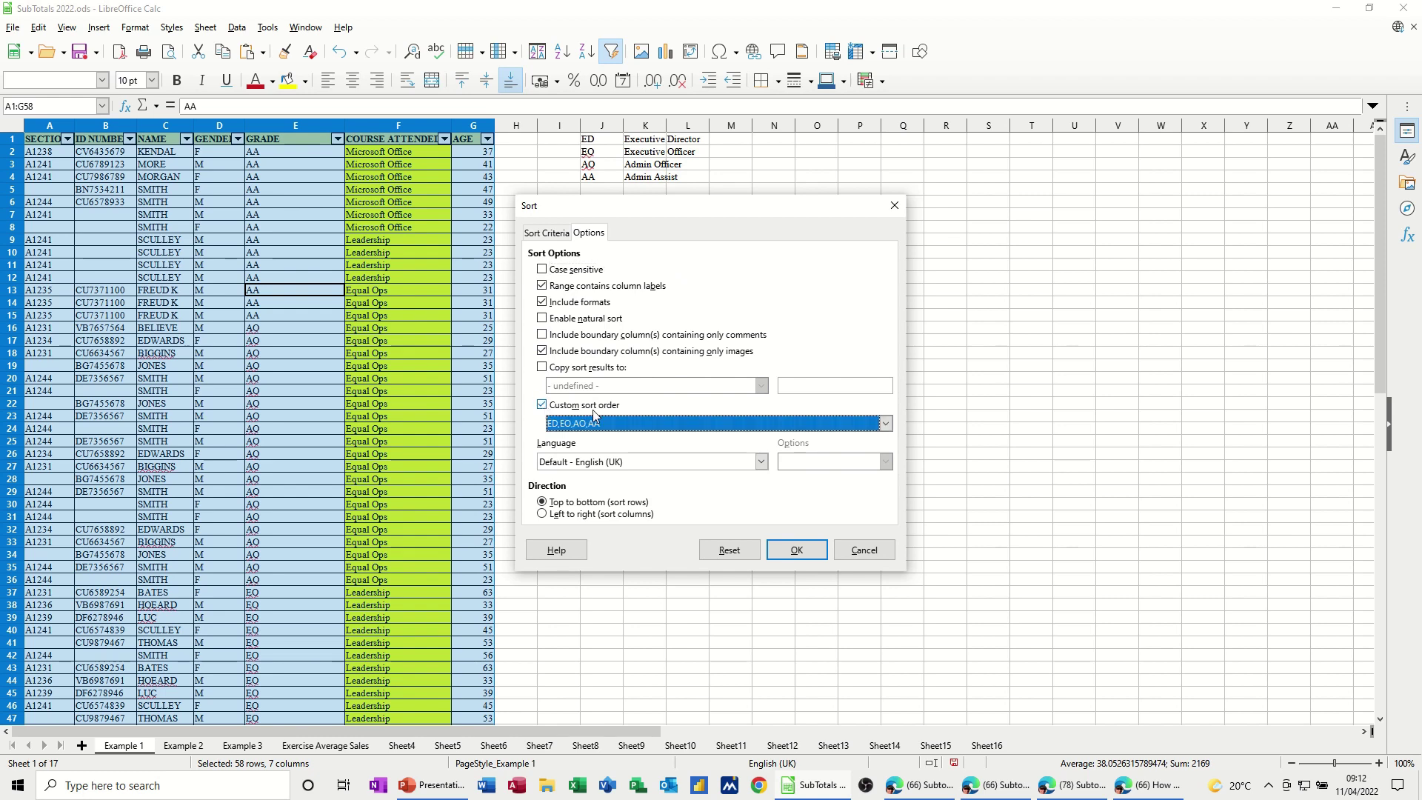
left_click(595, 427)
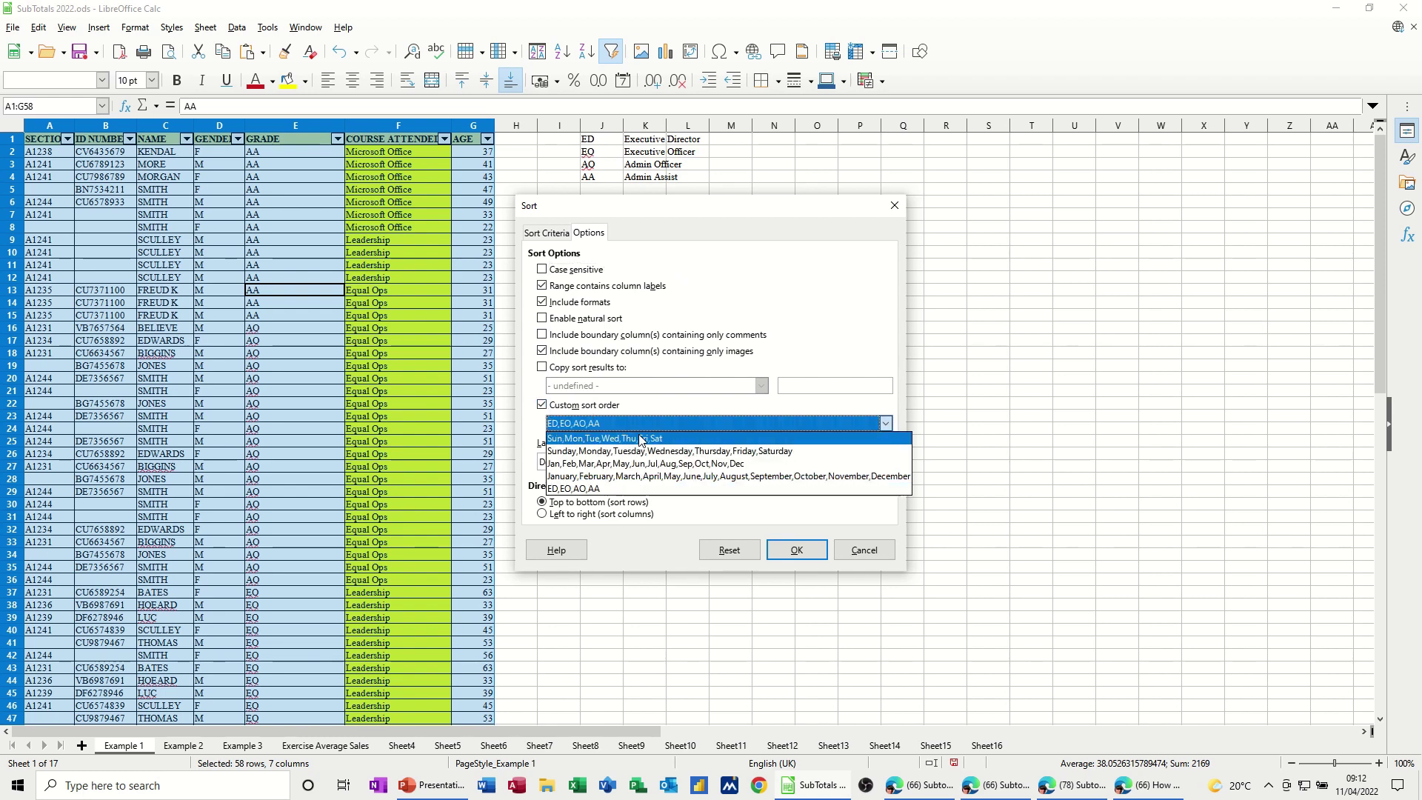
left_click(597, 424)
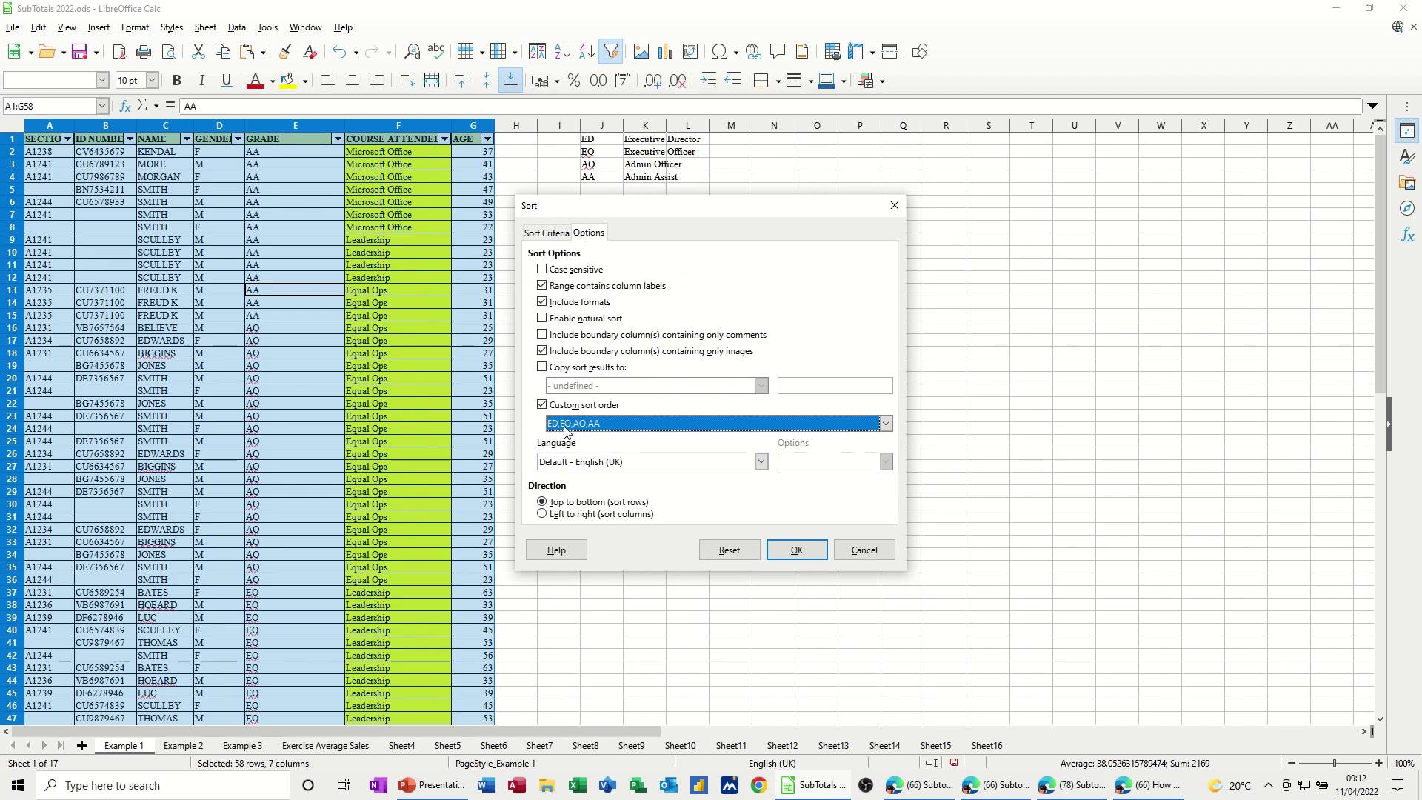
left_click(797, 550)
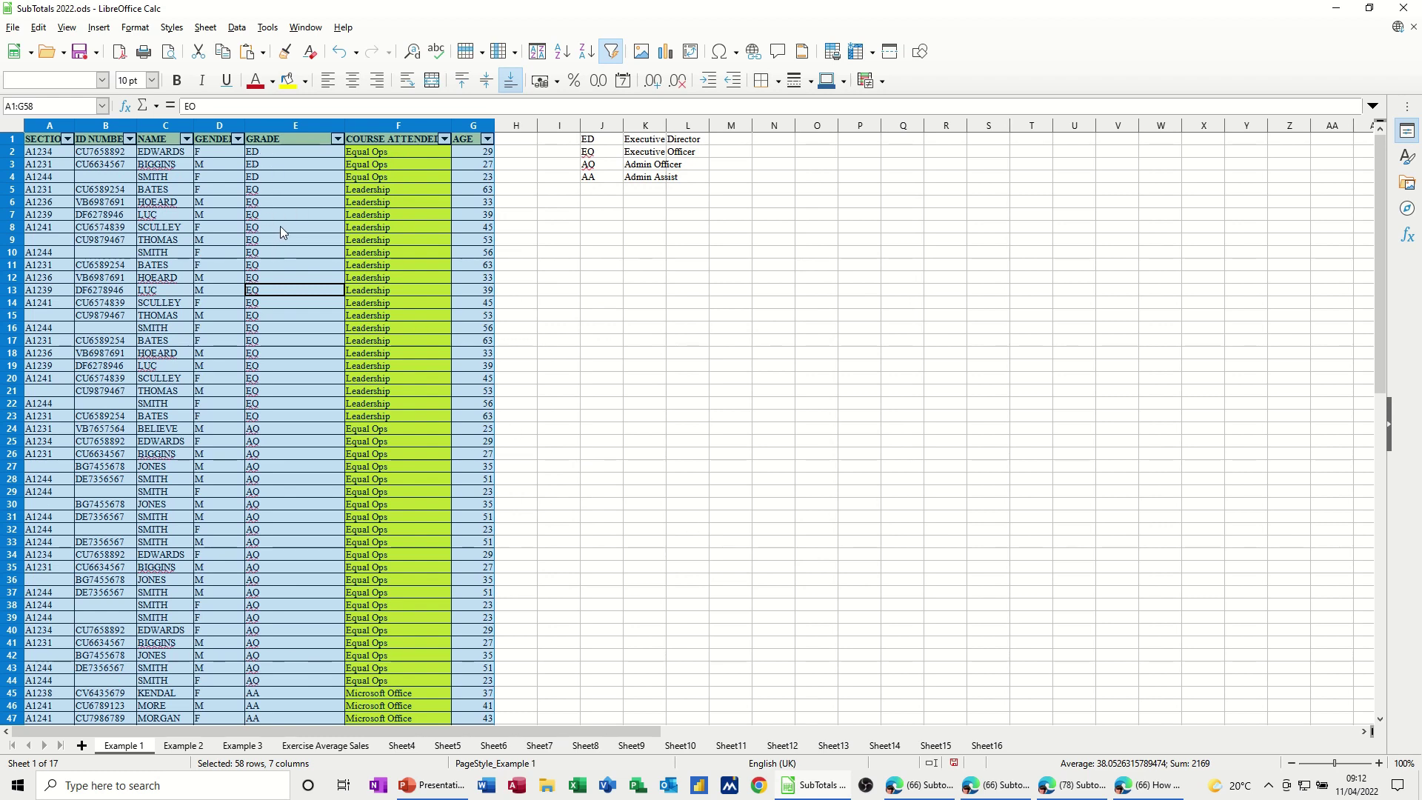
Step: Paste Leadership, Microsoft Office and Equal Ops from the course column into J6, J7 and J8
left_click(385, 193)
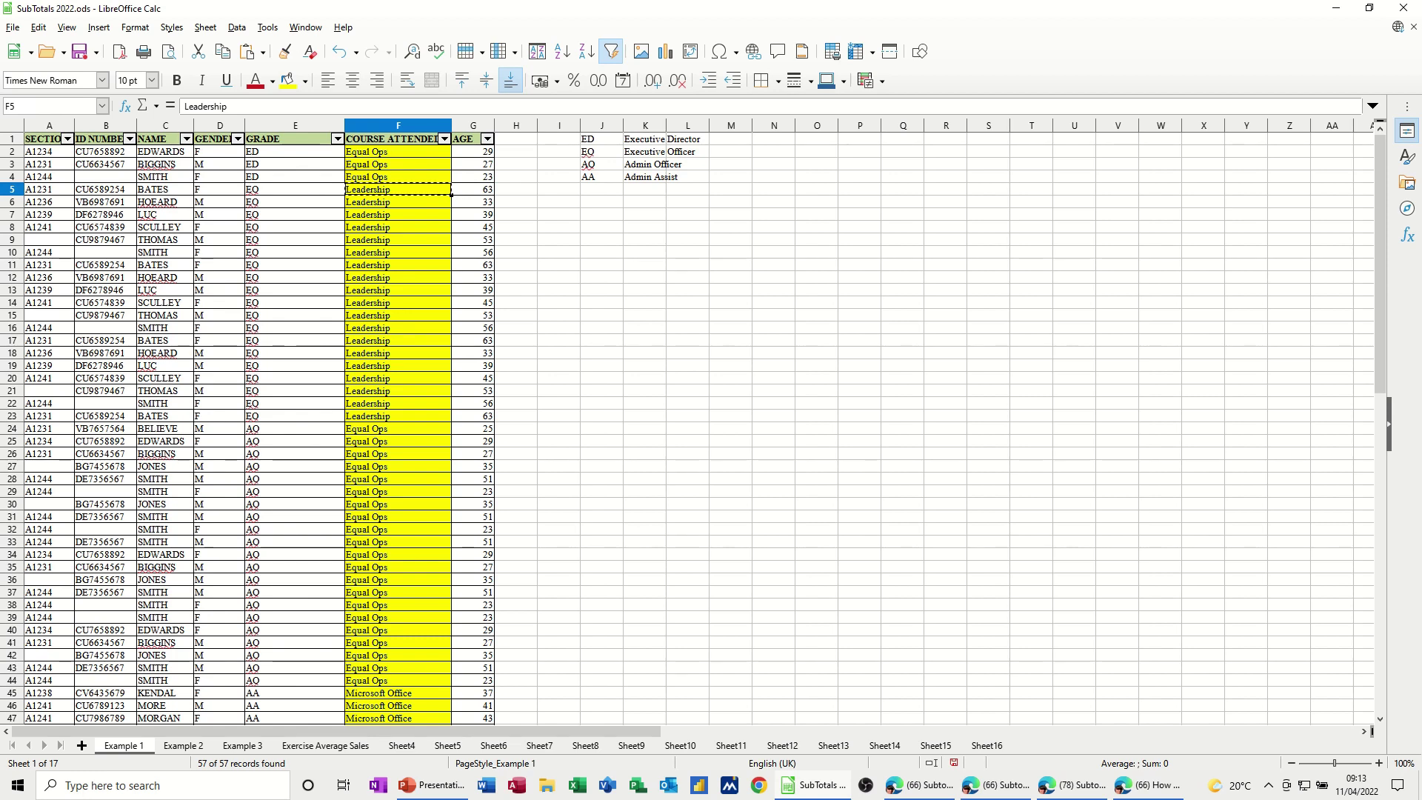
left_click(597, 203)
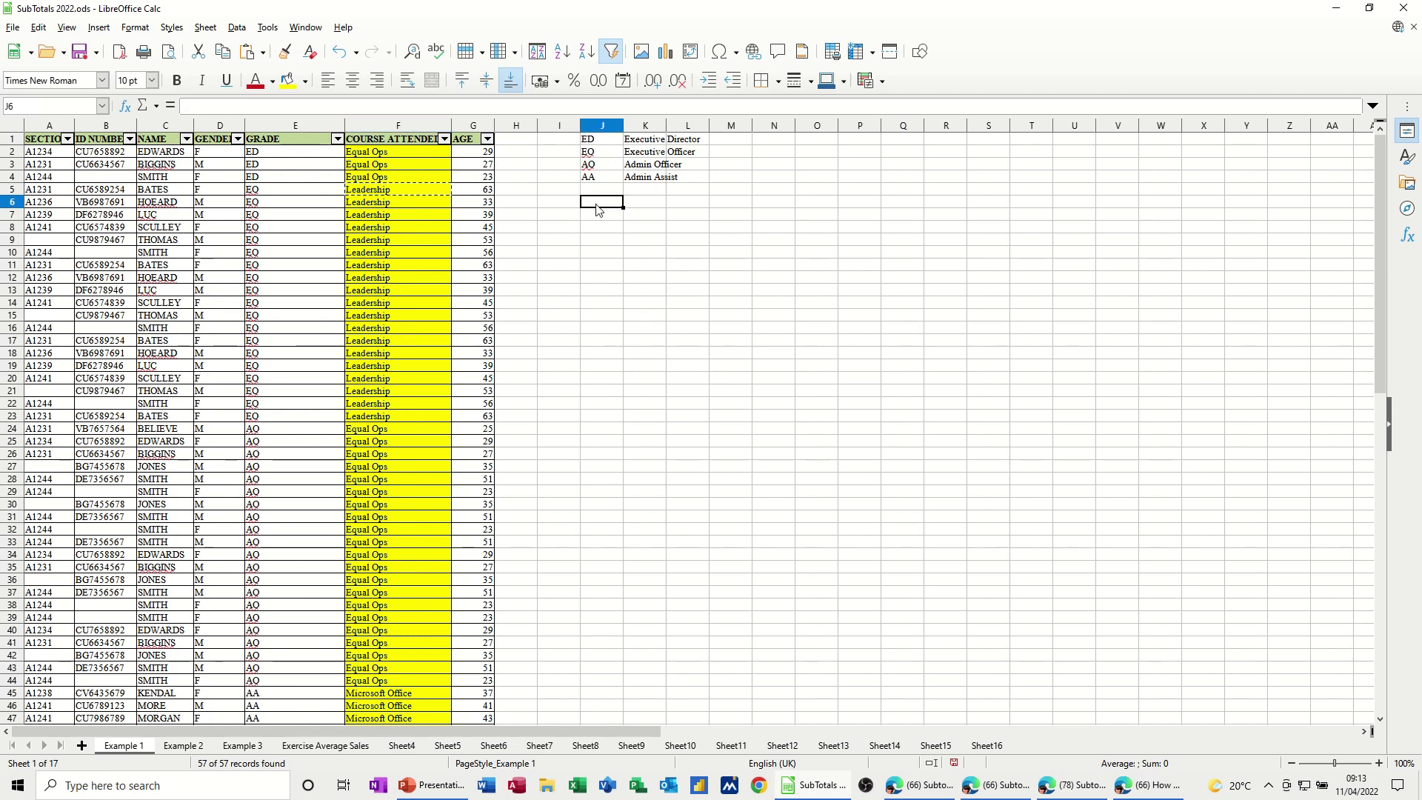
key("ctrl+v")
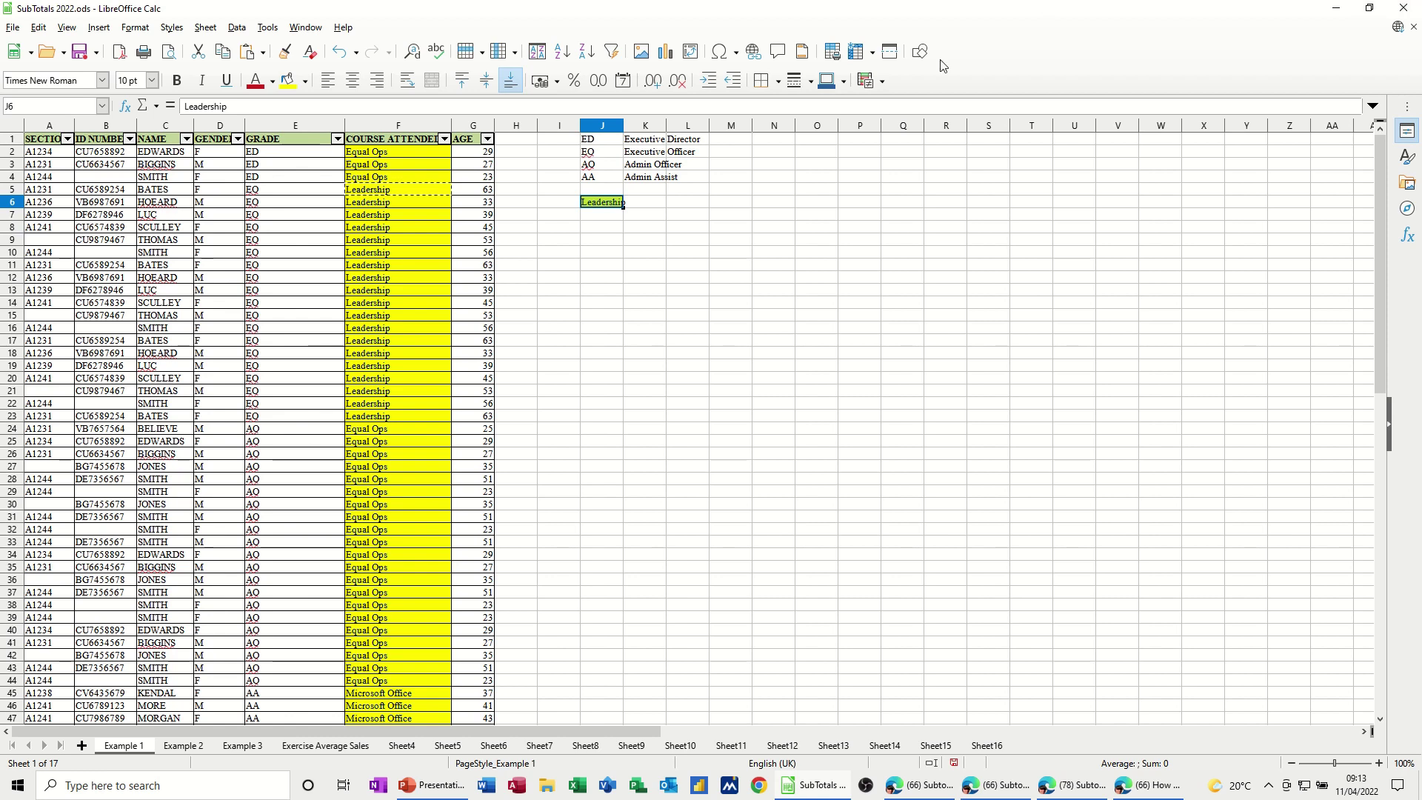
left_click(370, 694)
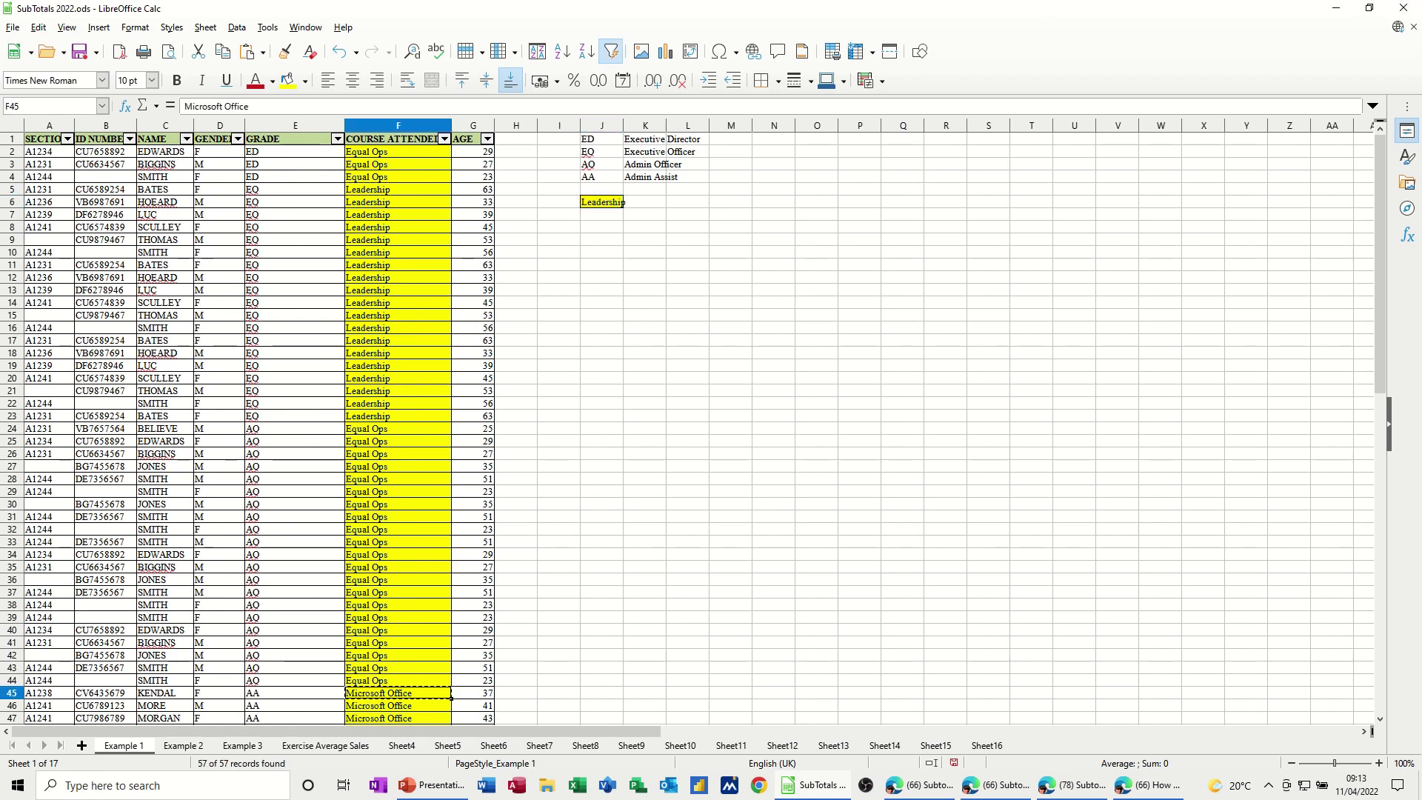
left_click(614, 220)
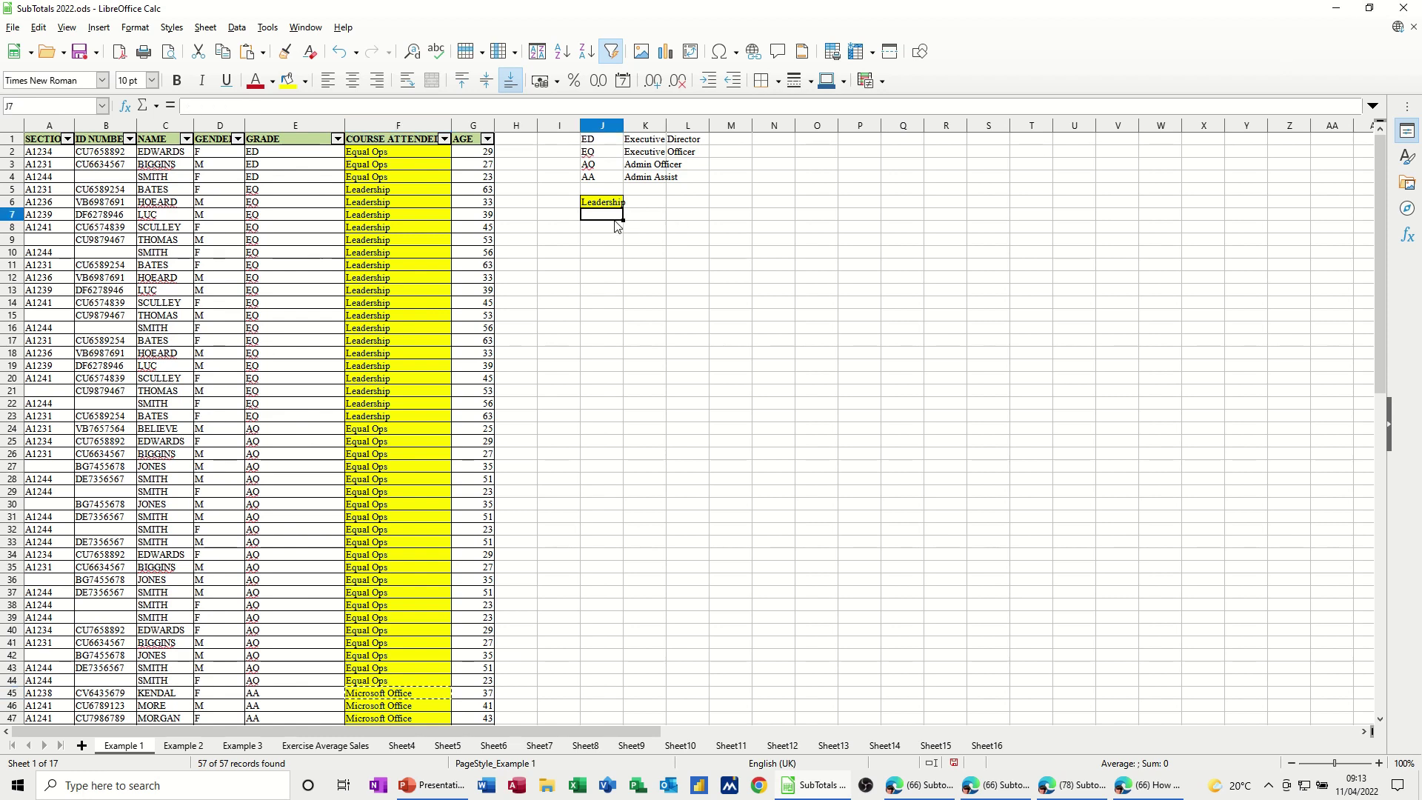
key("ctrl+v")
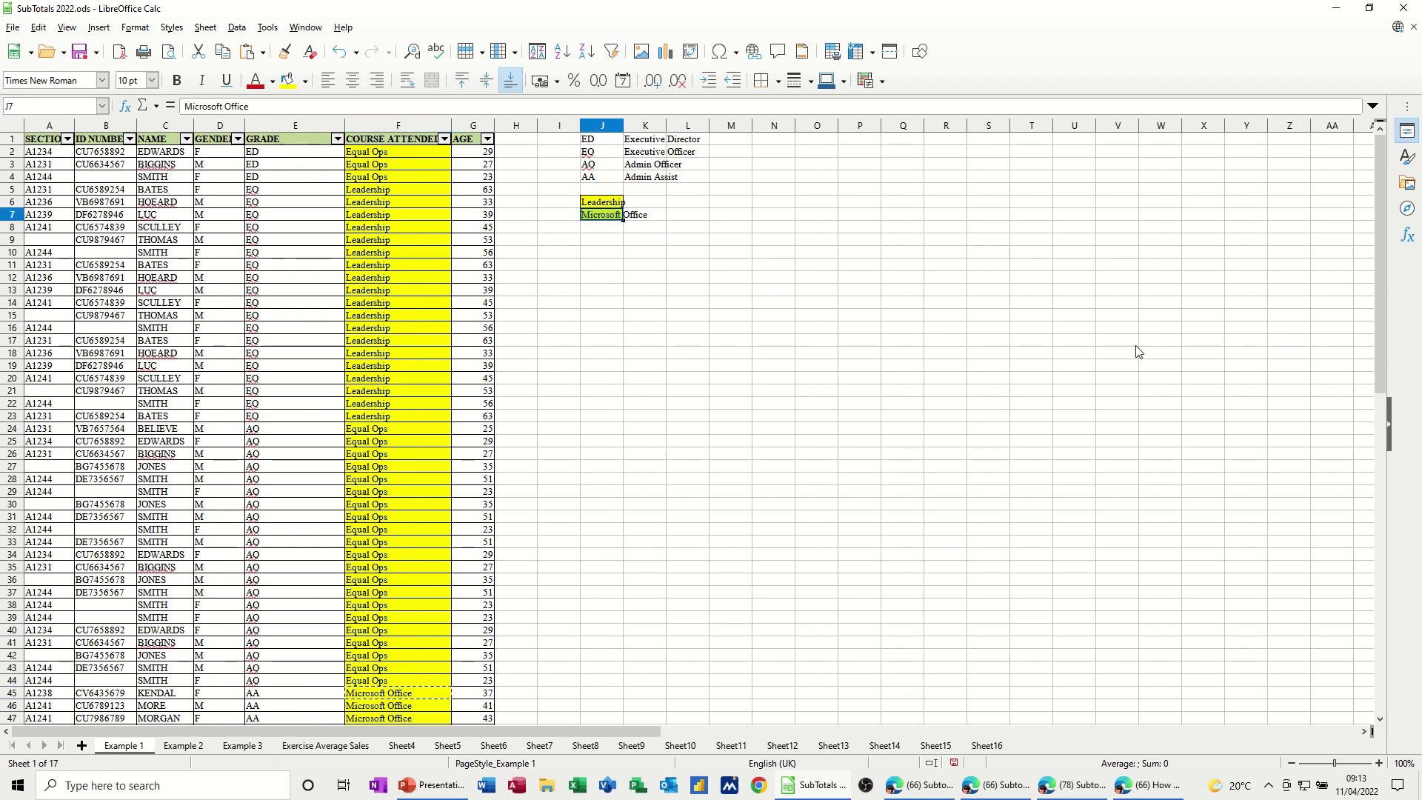
left_click(356, 454)
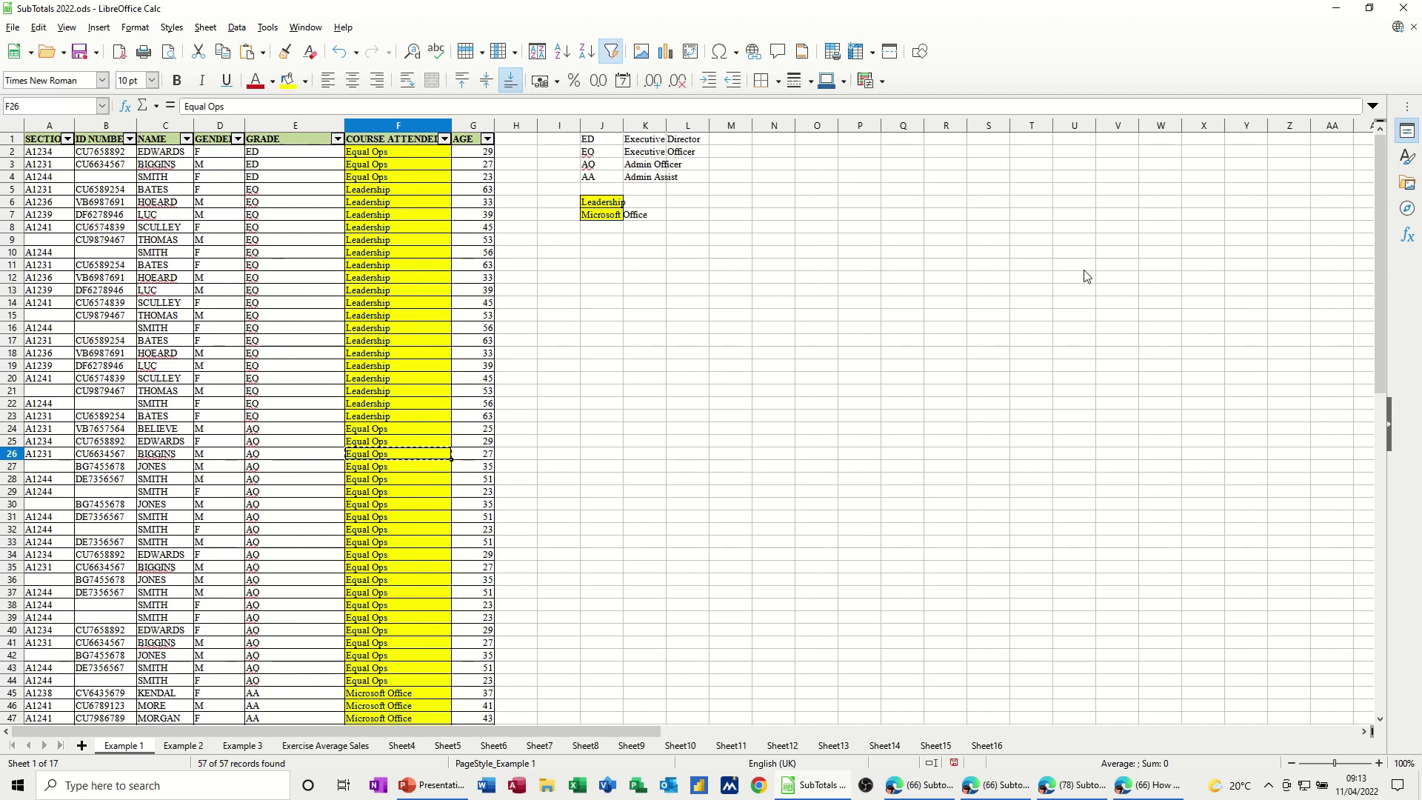
left_click(592, 227)
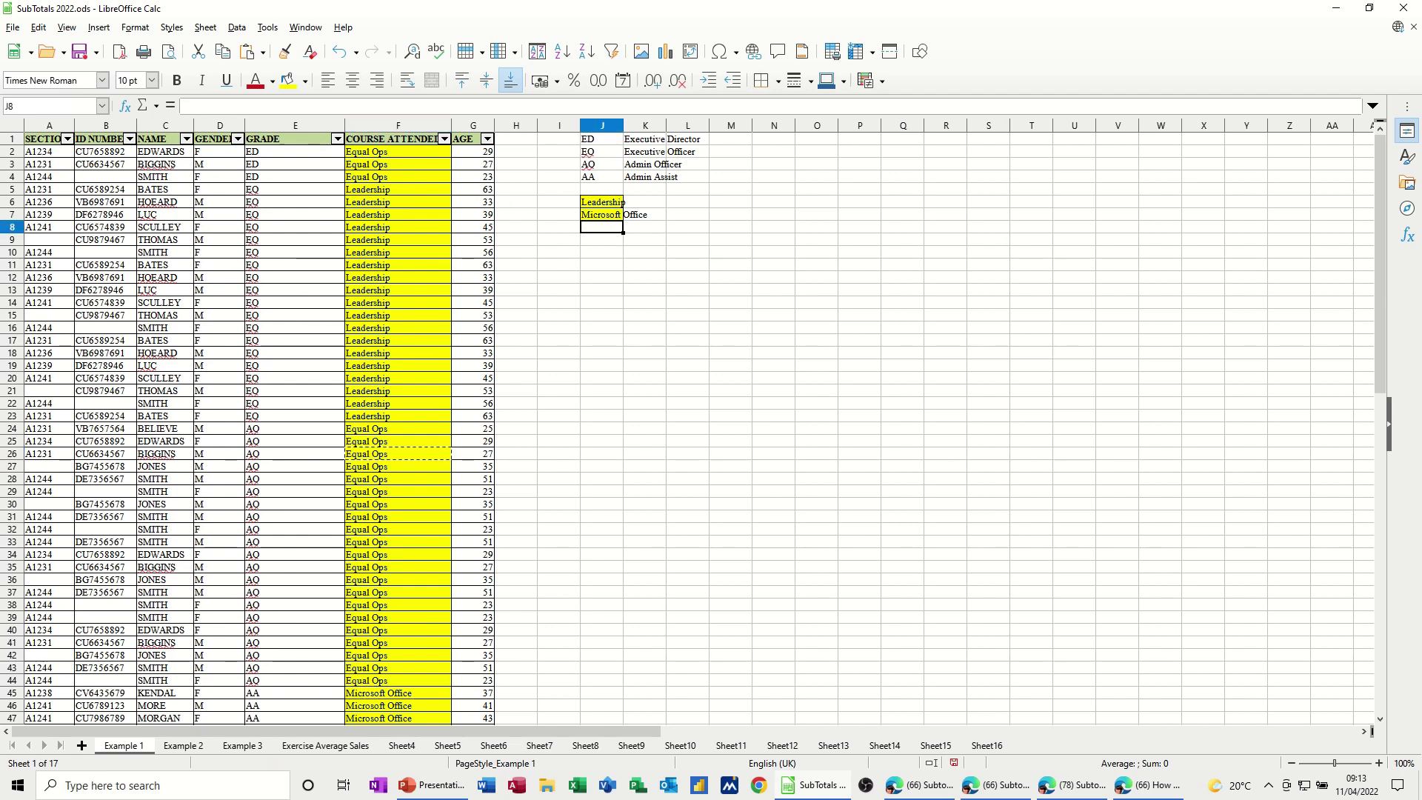
key("ctrl+v")
Step: Set J6:J8 to No Fill, removing the green highlight, and adjust their borders
left_click_drag(609, 204, 611, 234)
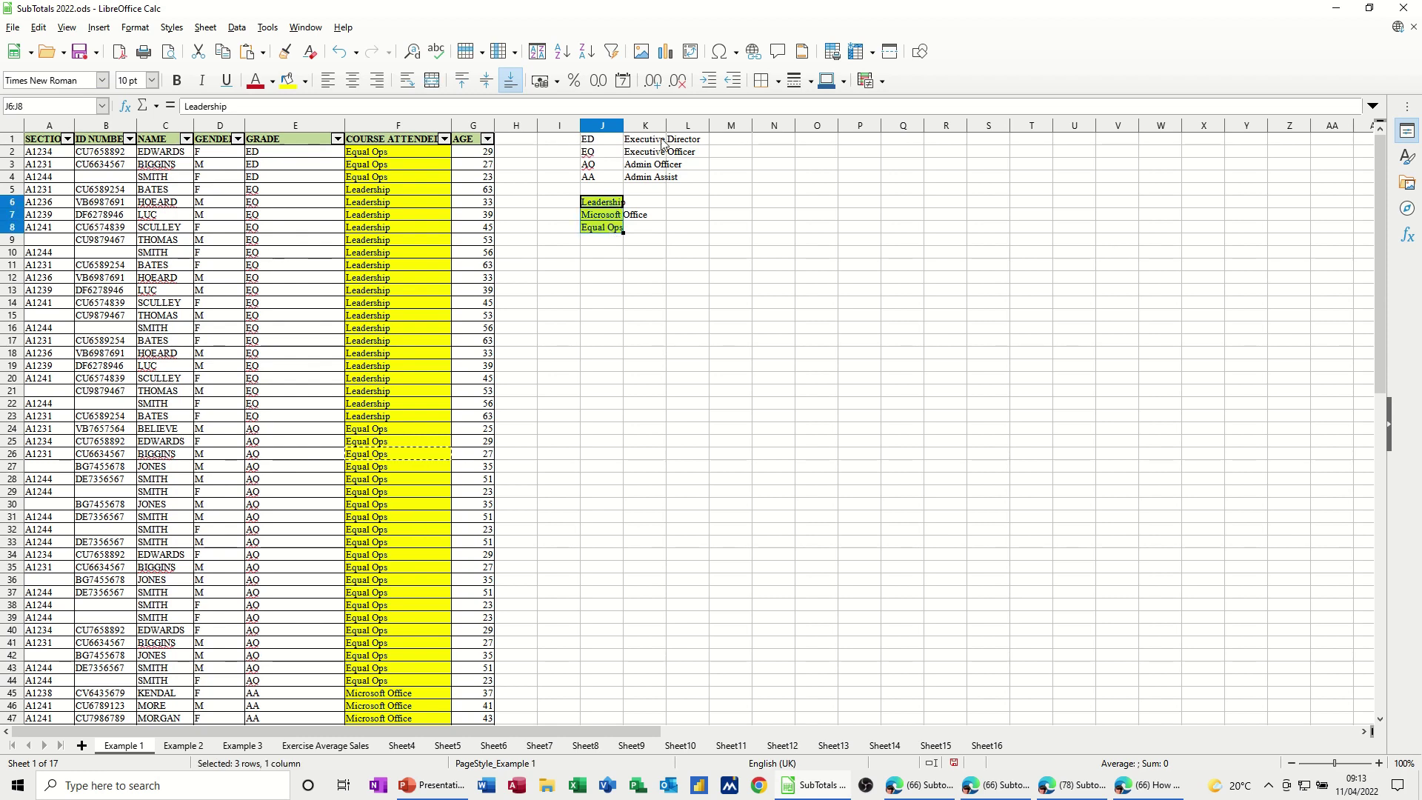
left_click(305, 82)
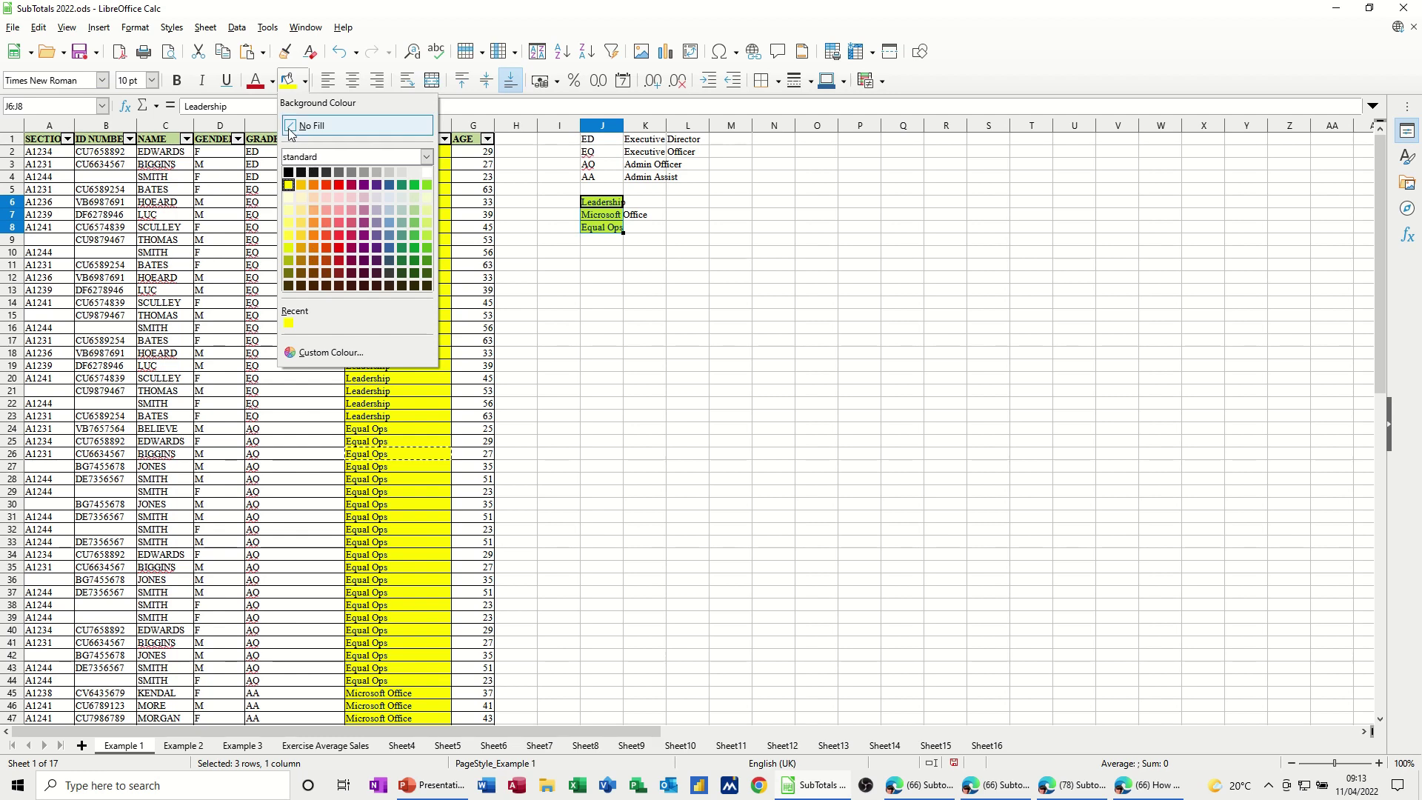
left_click(312, 126)
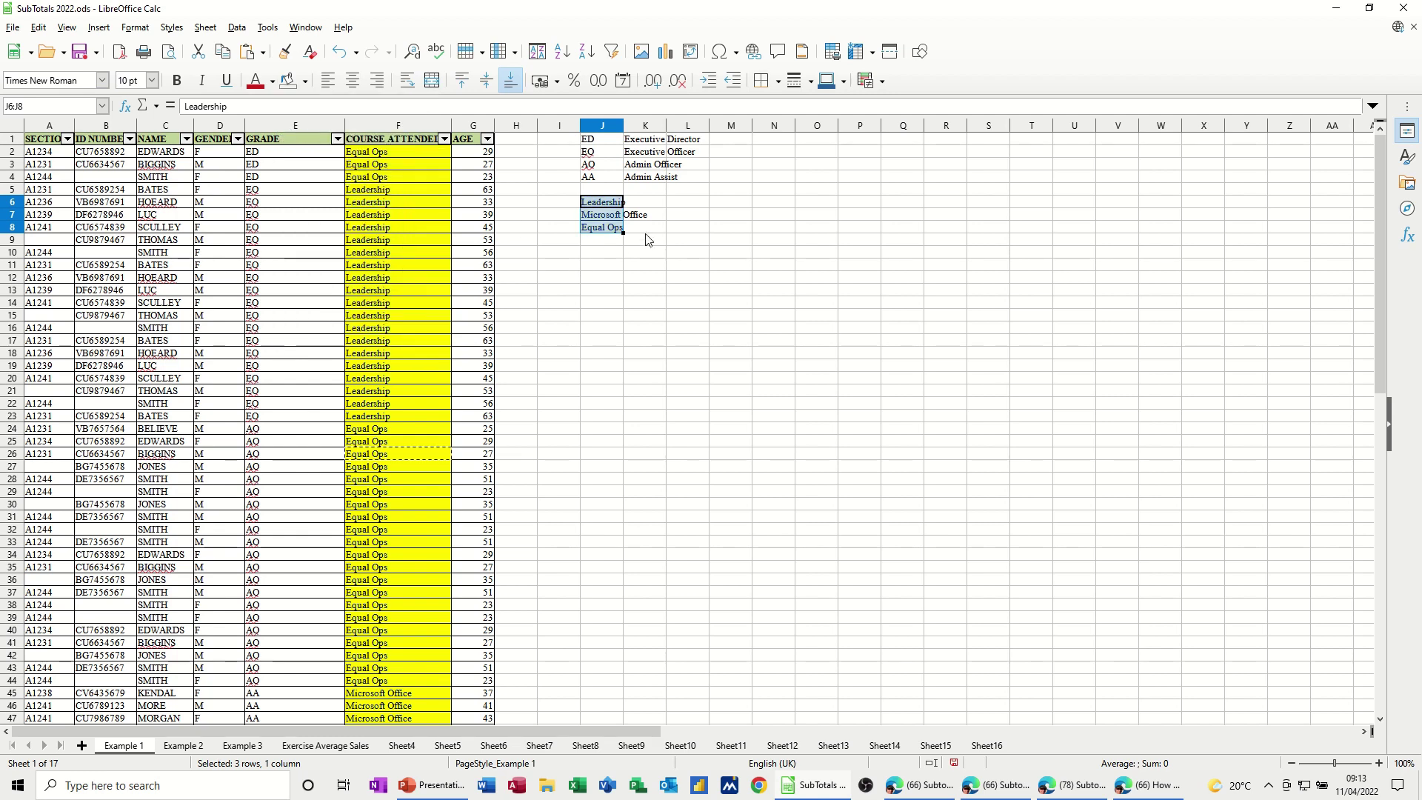
left_click(777, 80)
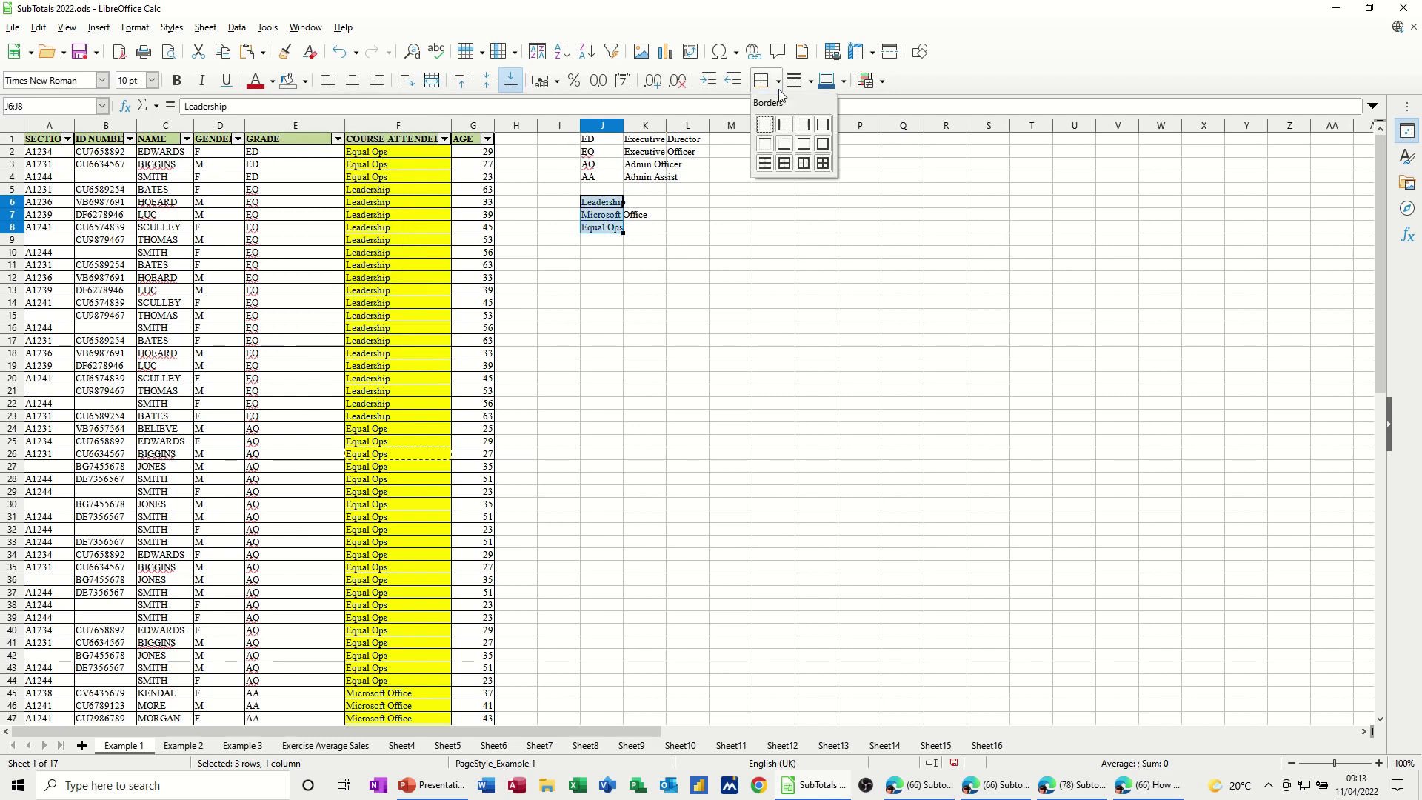
left_click(772, 126)
left_click(624, 268)
left_click_drag(608, 203, 604, 226)
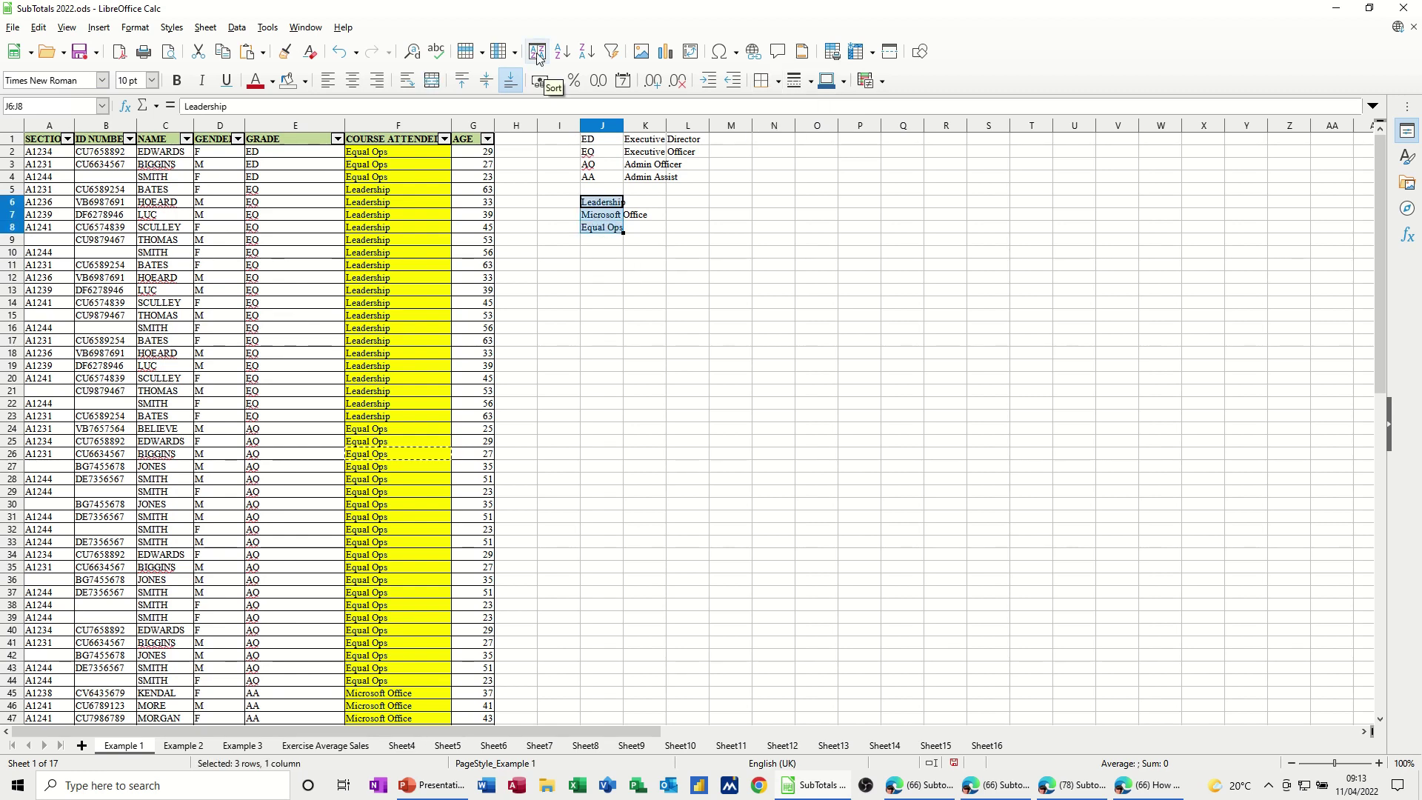
left_click(267, 27)
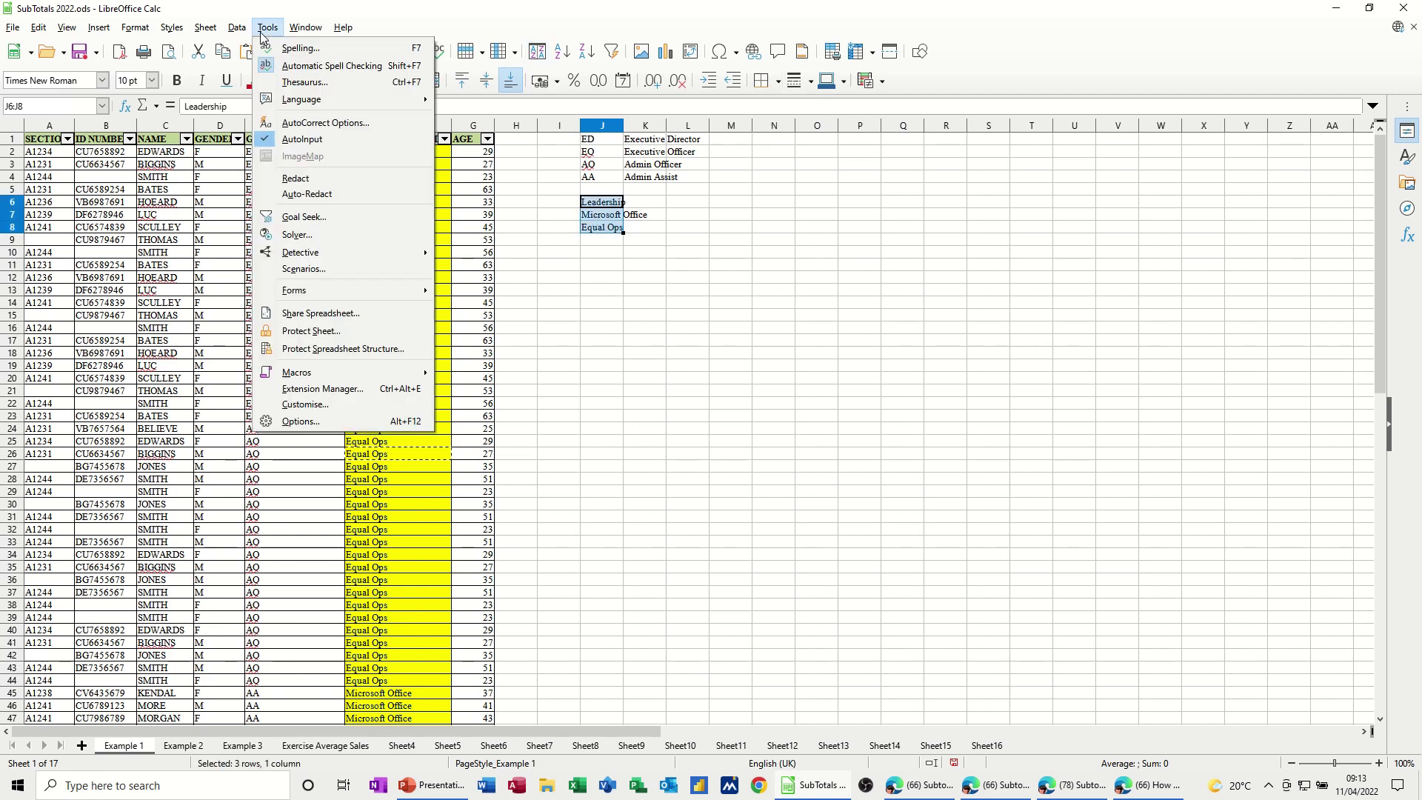
Step: Import J6:J8 as the custom sort list Leadership, Microsoft Office, Equal Ops
left_click(299, 421)
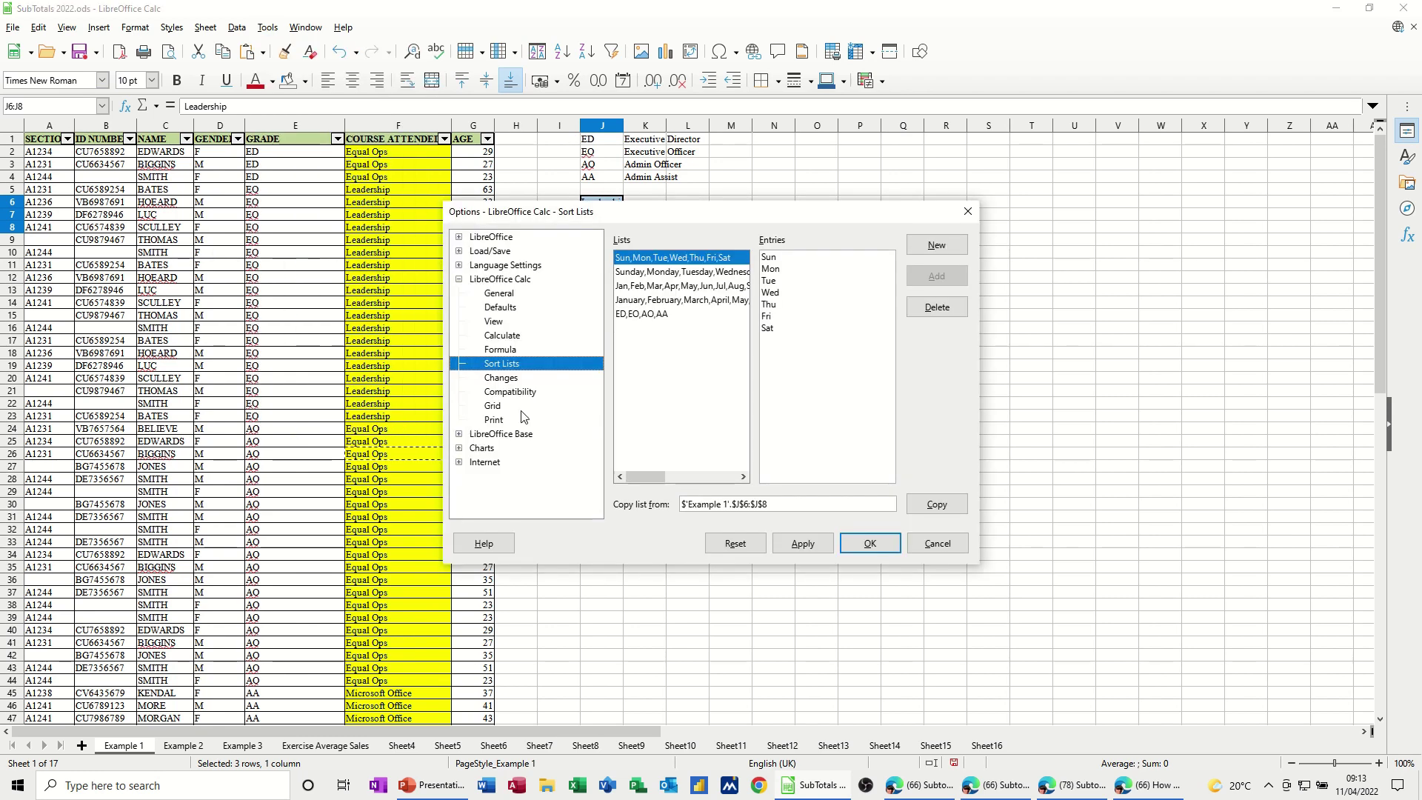
left_click(924, 508)
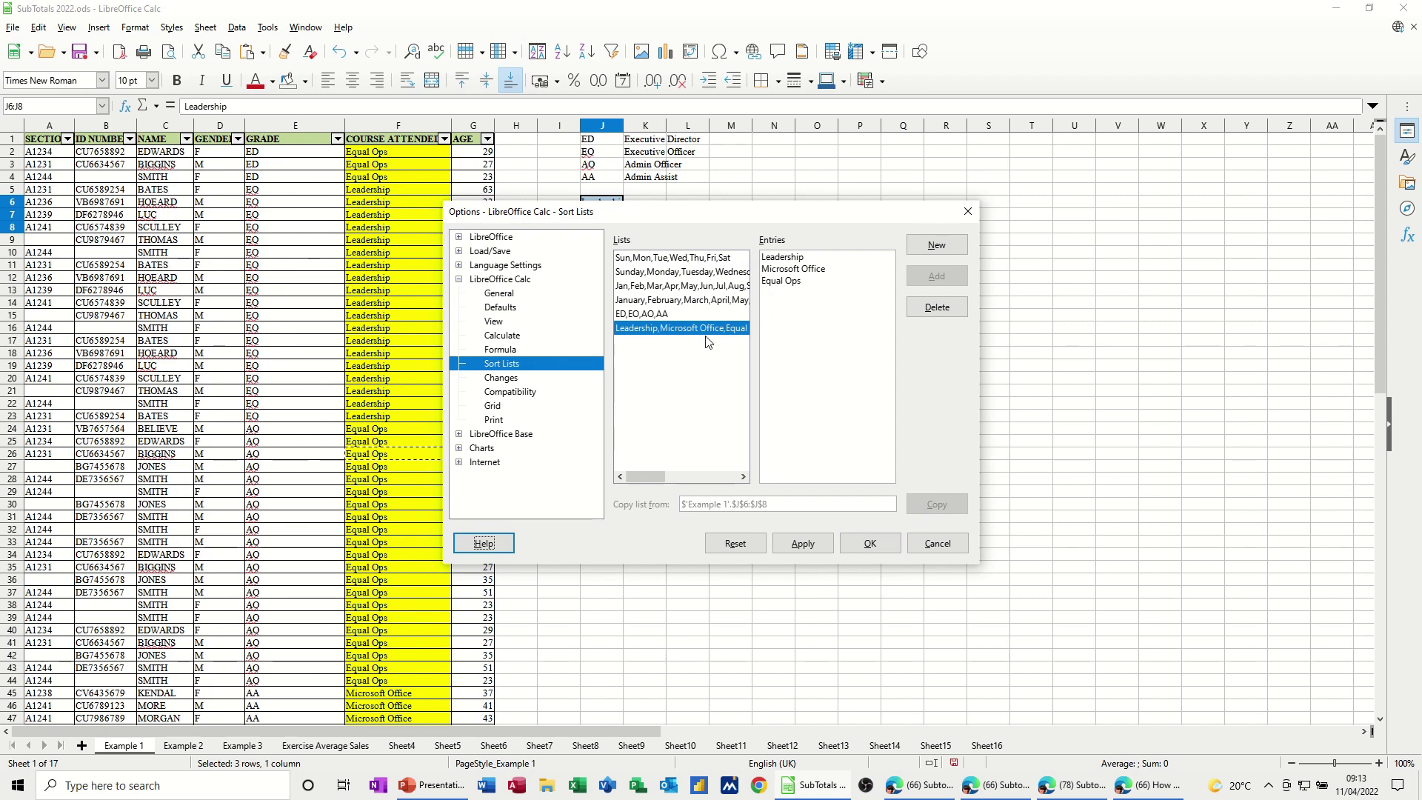
left_click(870, 546)
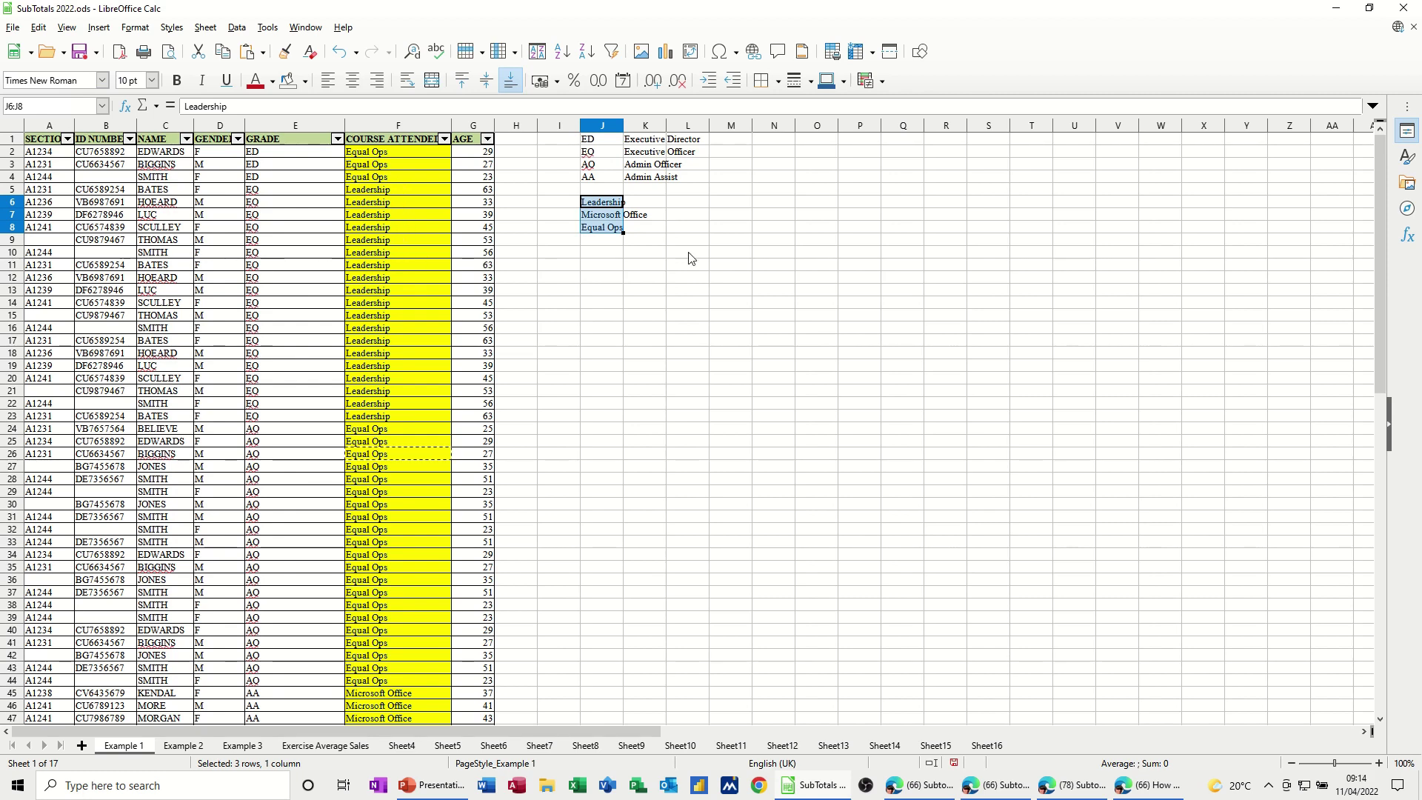
Step: Sort the table by COURSE ATTENDED using the Leadership, Microsoft Office, Equal Ops custom order
left_click(402, 176)
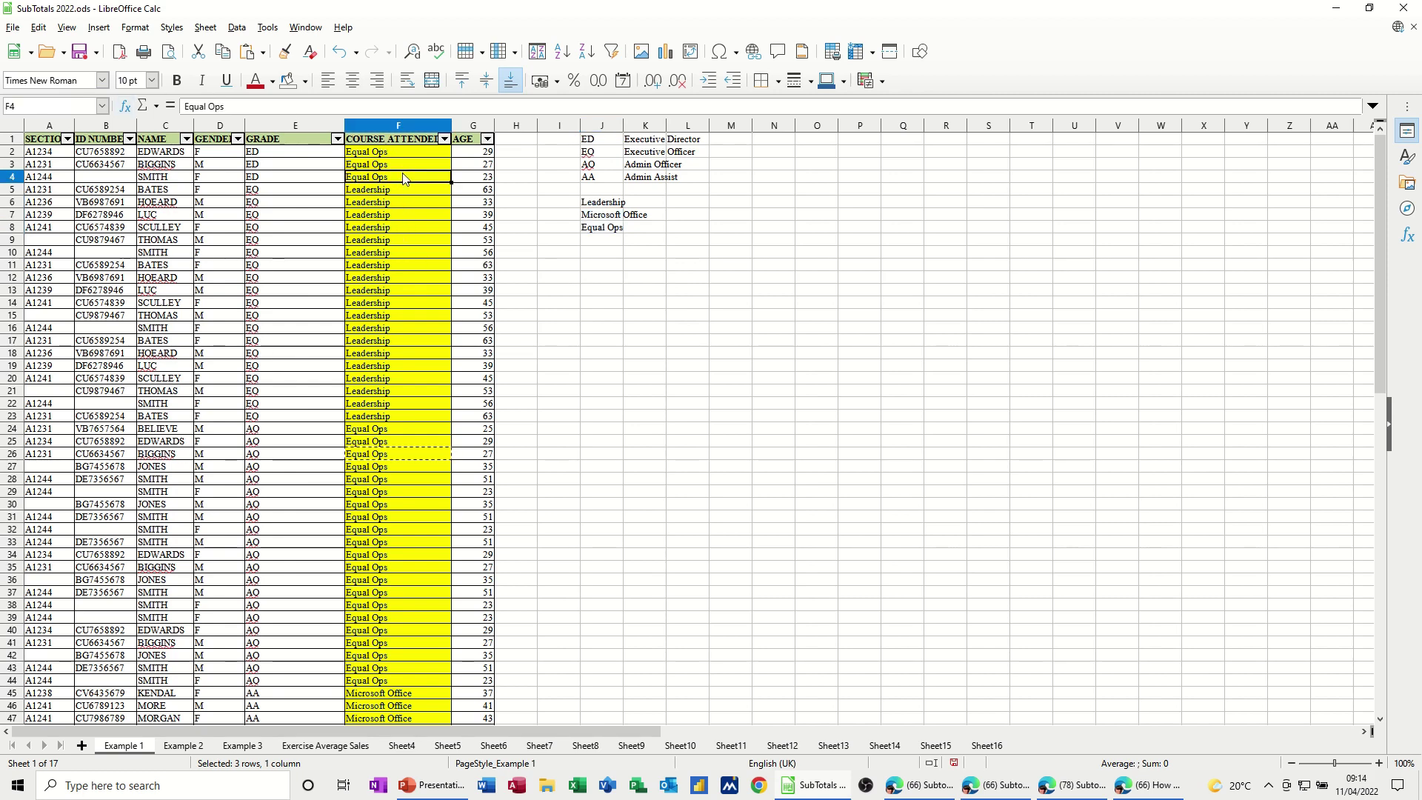
left_click(537, 51)
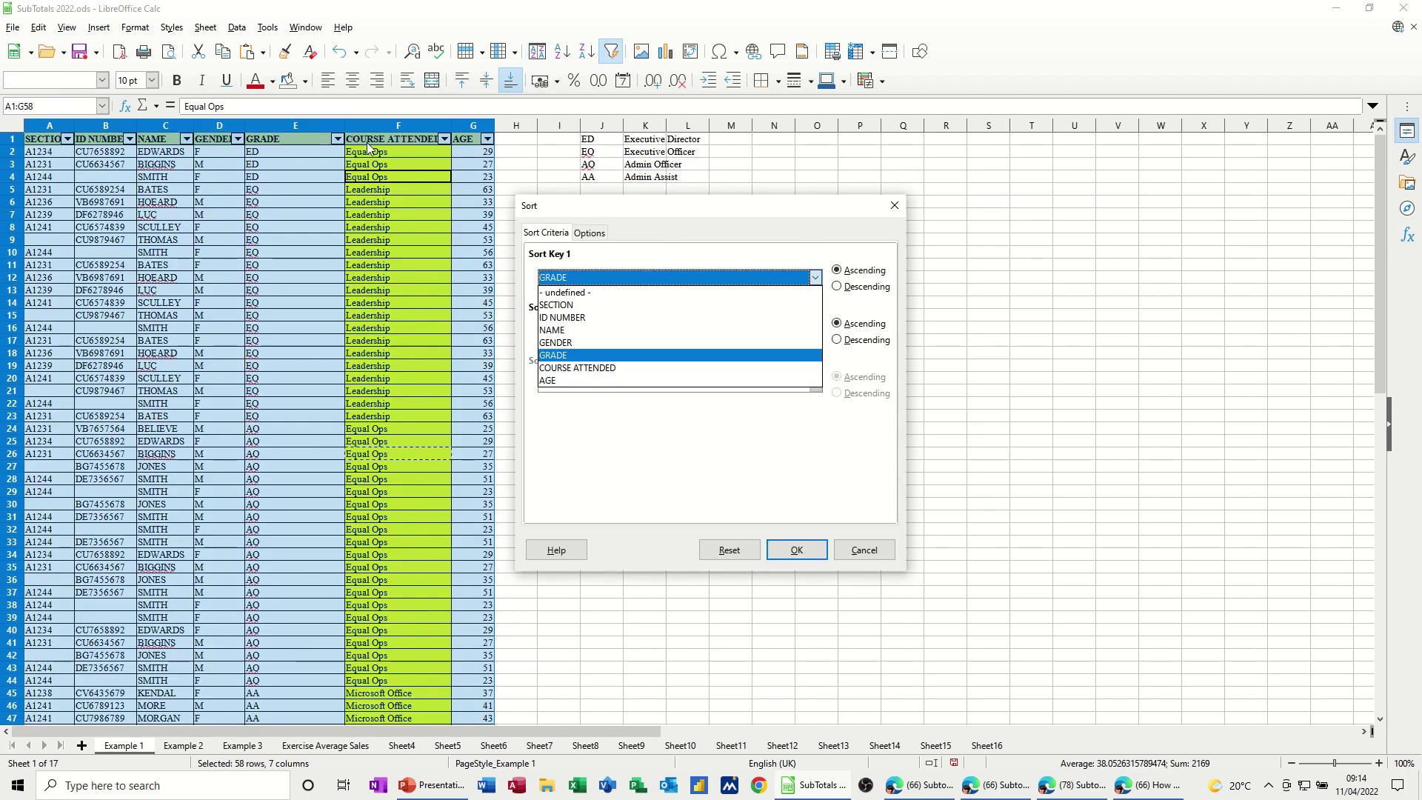
left_click(570, 368)
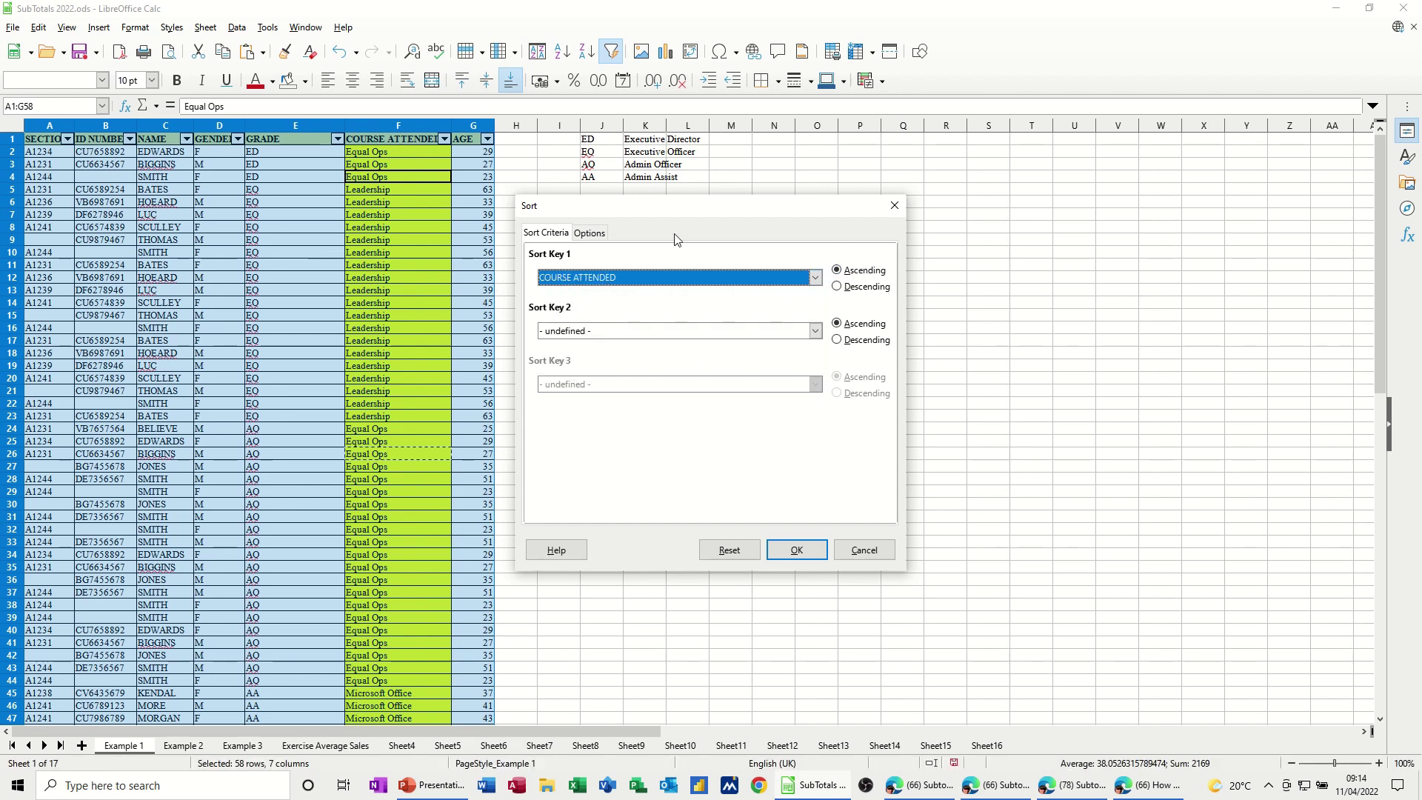
left_click(590, 233)
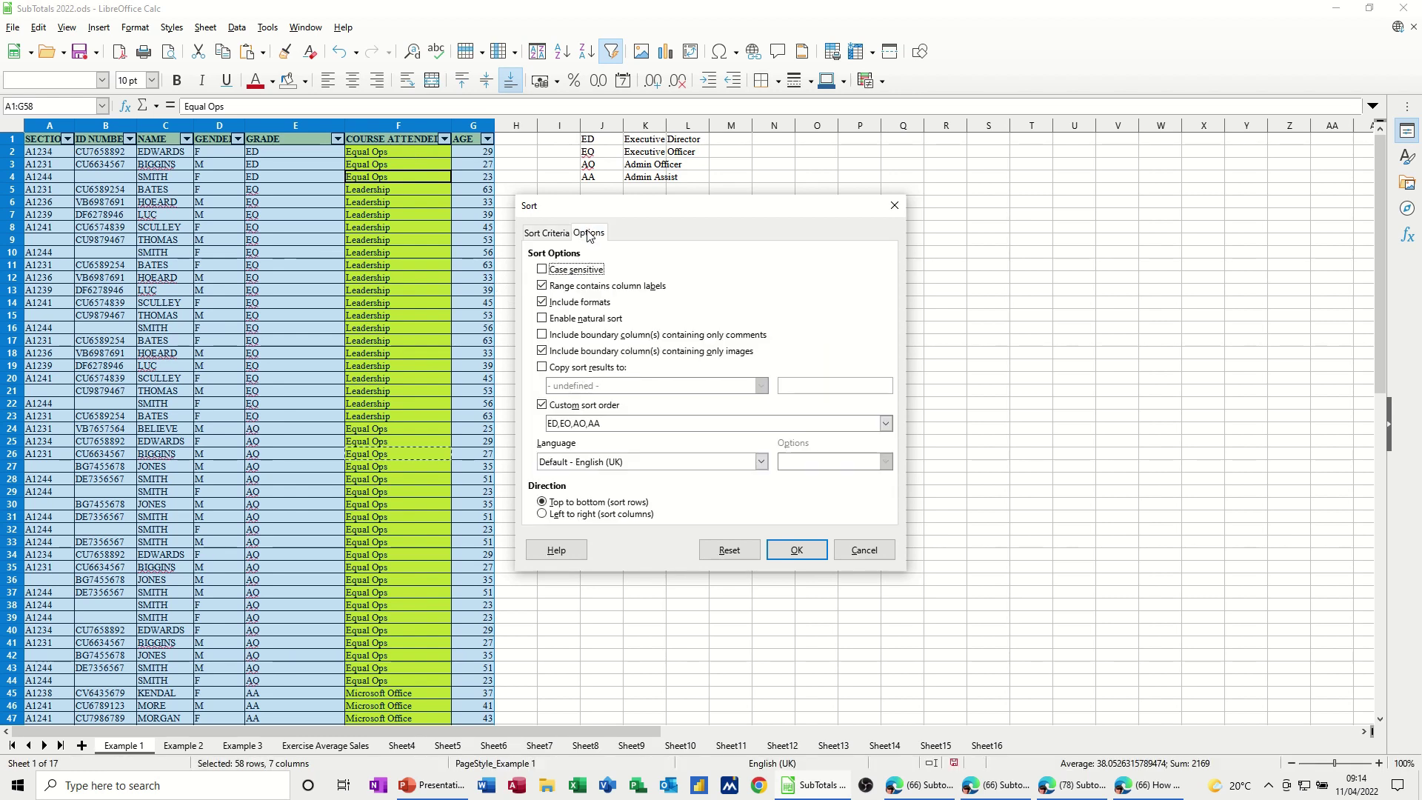
left_click(541, 406)
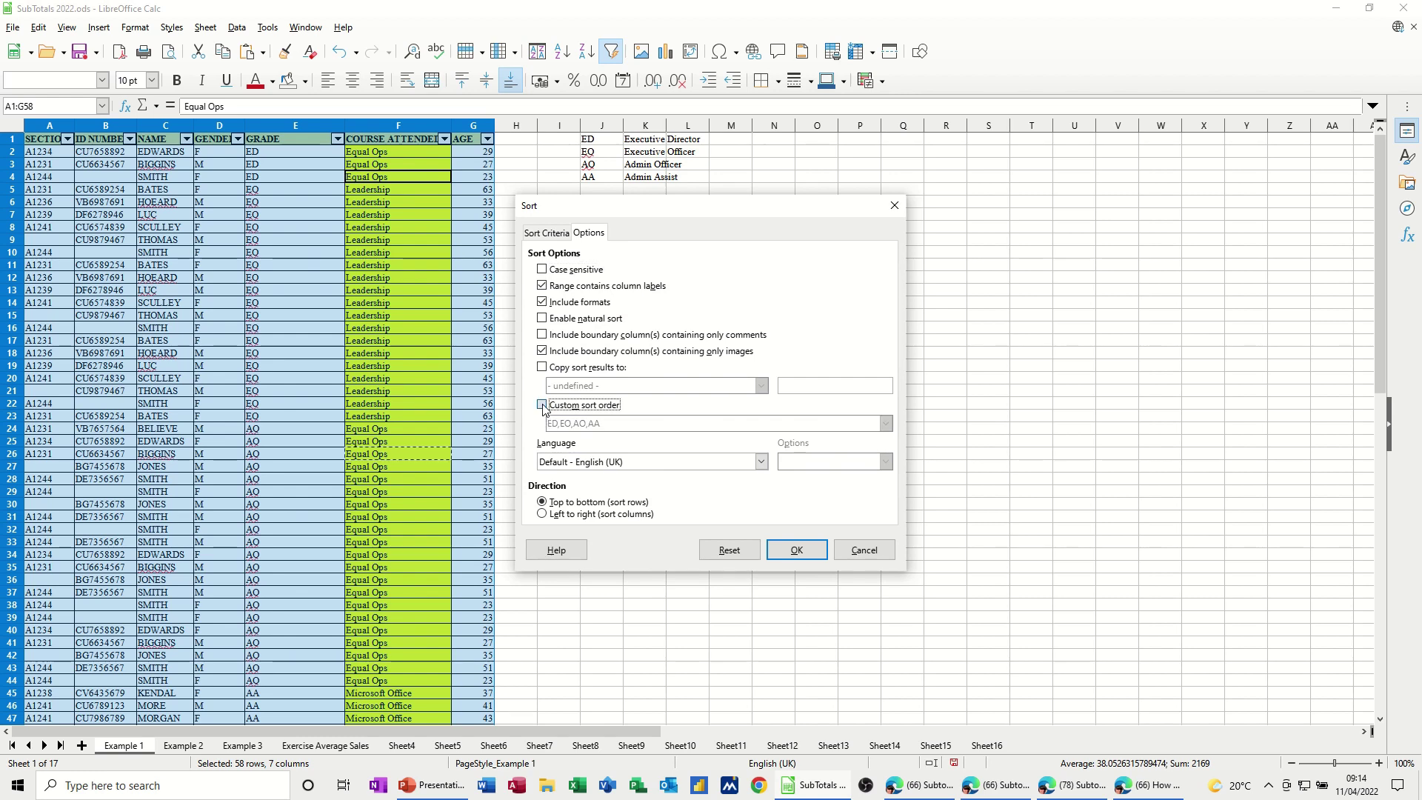
left_click(542, 406)
left_click(576, 427)
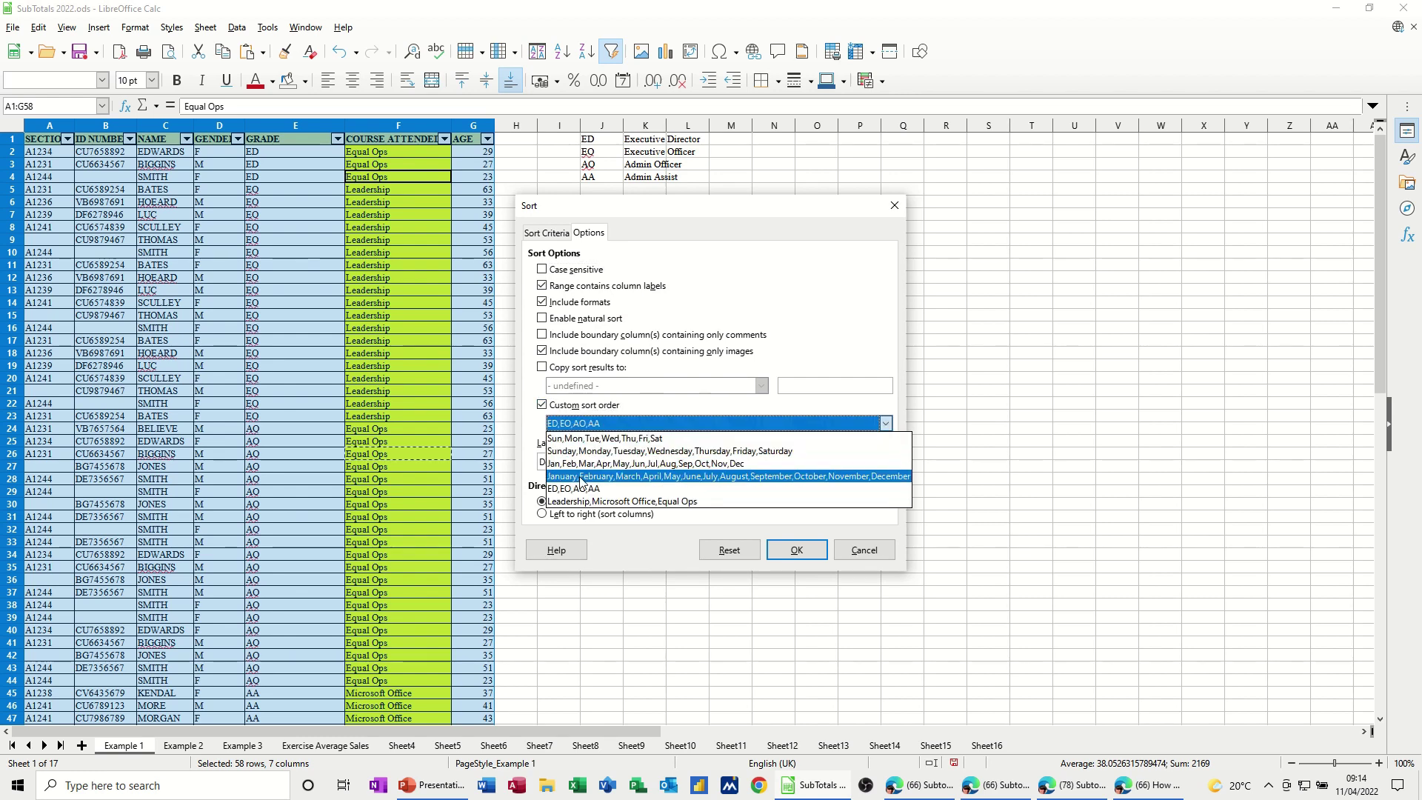
left_click(580, 501)
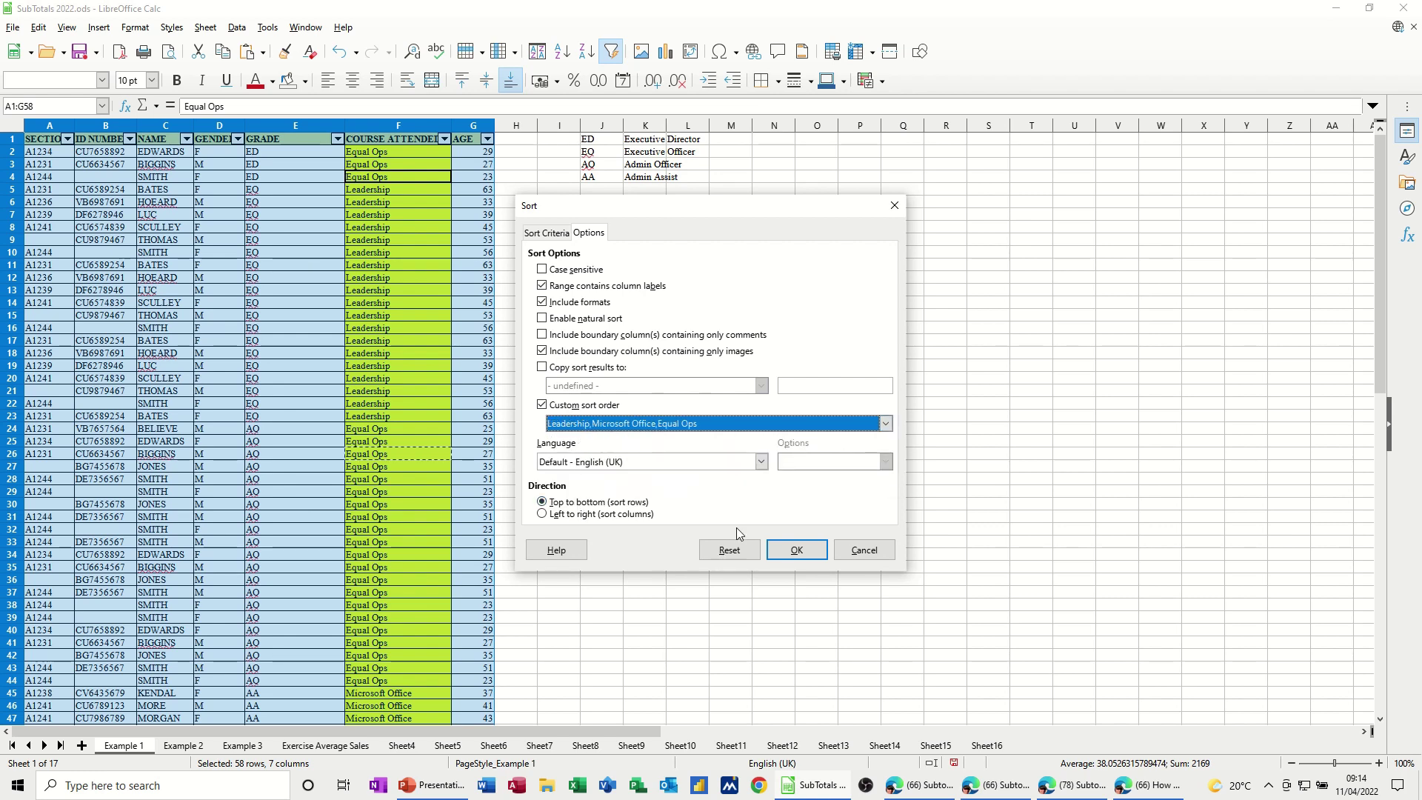
left_click(792, 549)
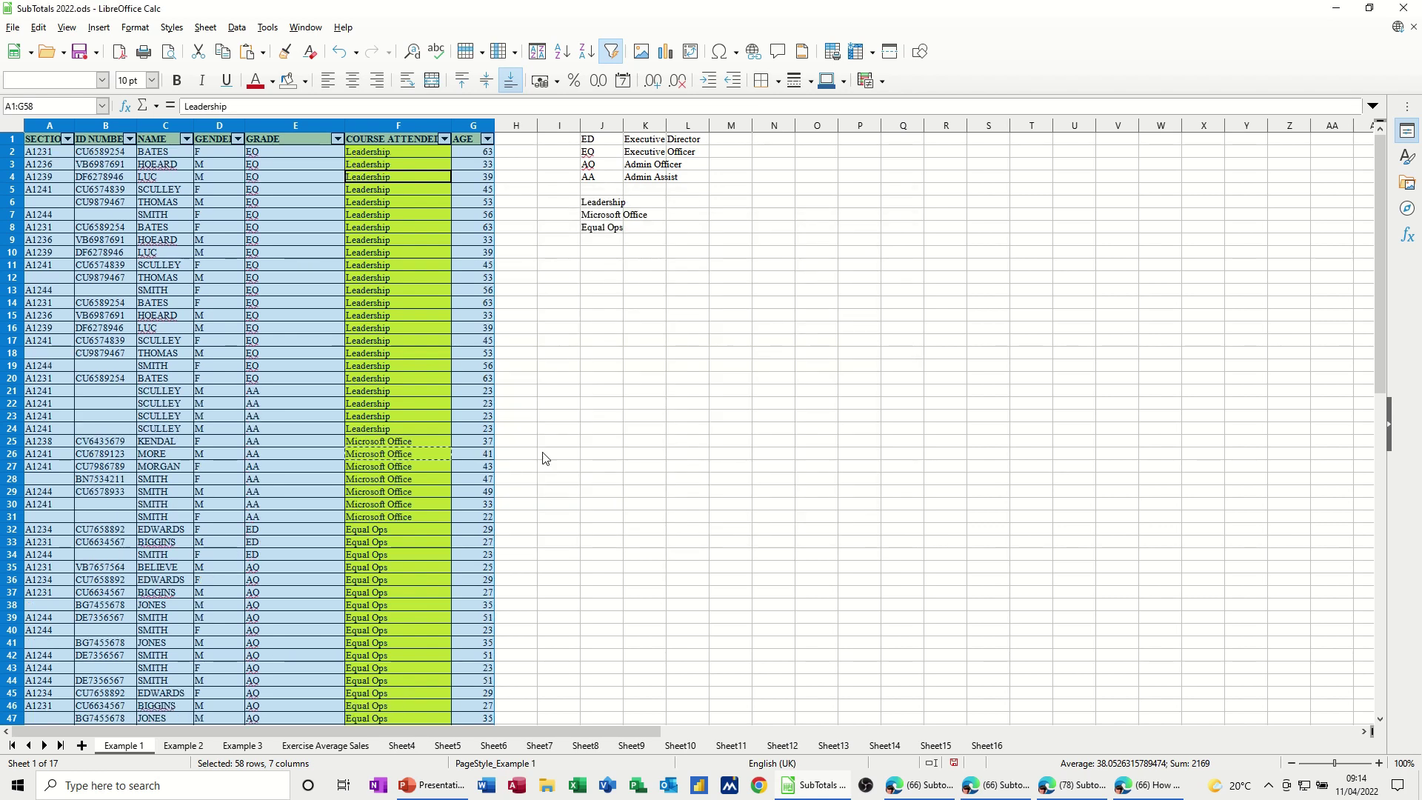